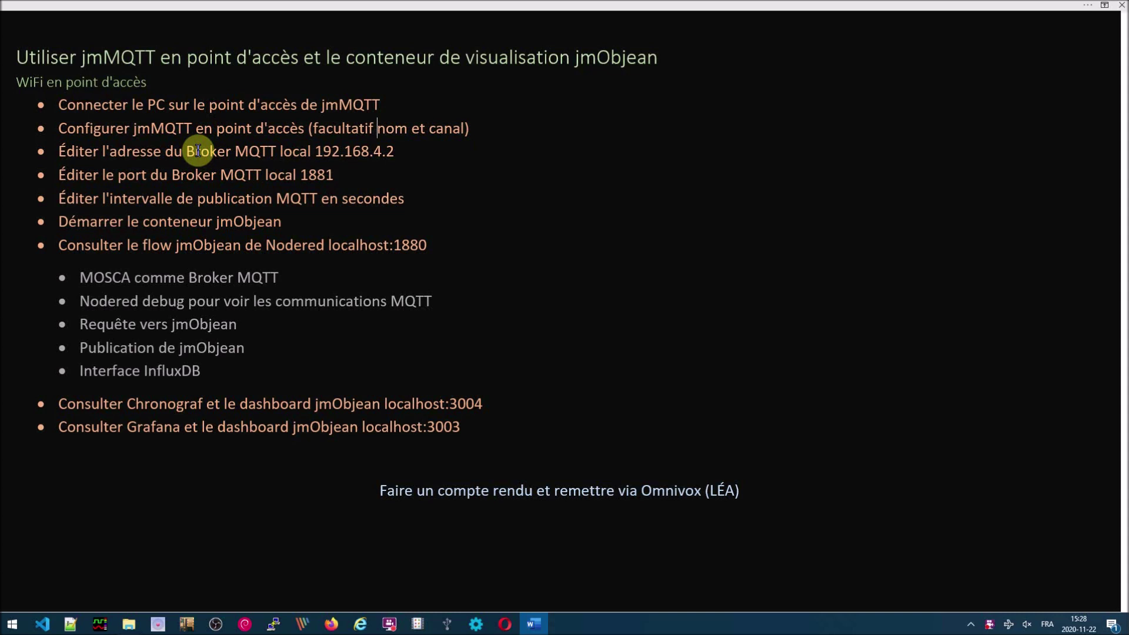
- Review the broker address 192.168.4.2 and Node-RED flow steps, then list nearby Wi-Fi networks
{"action": "left_click", "coordinate": [404, 151]}
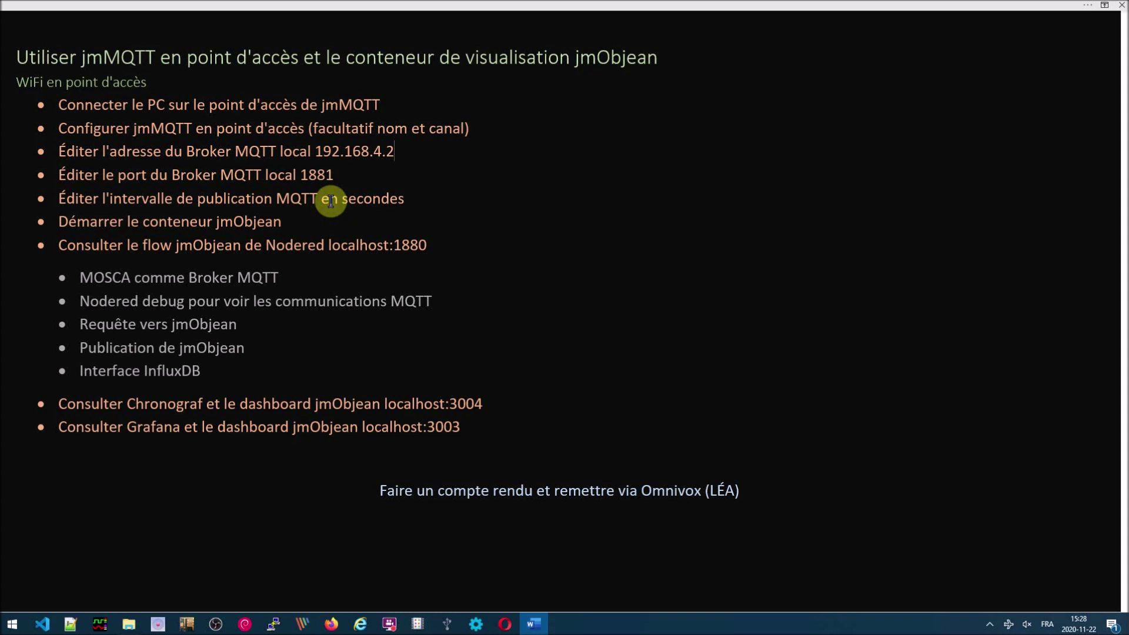
{"action": "left_click", "coordinate": [285, 248]}
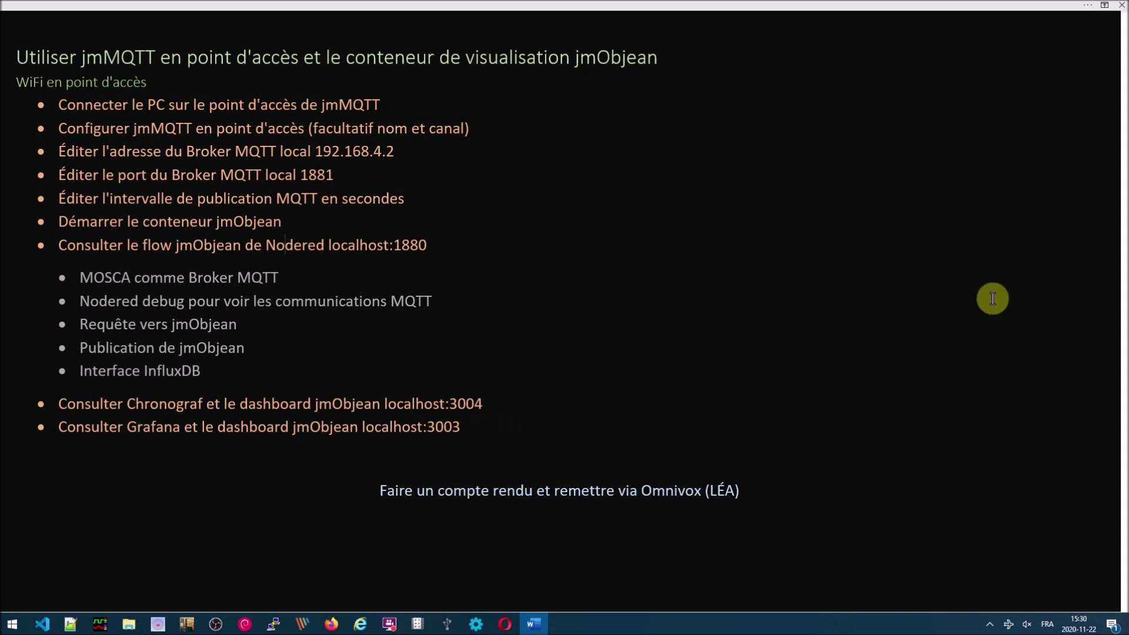
{"action": "left_click", "coordinate": [1009, 624]}
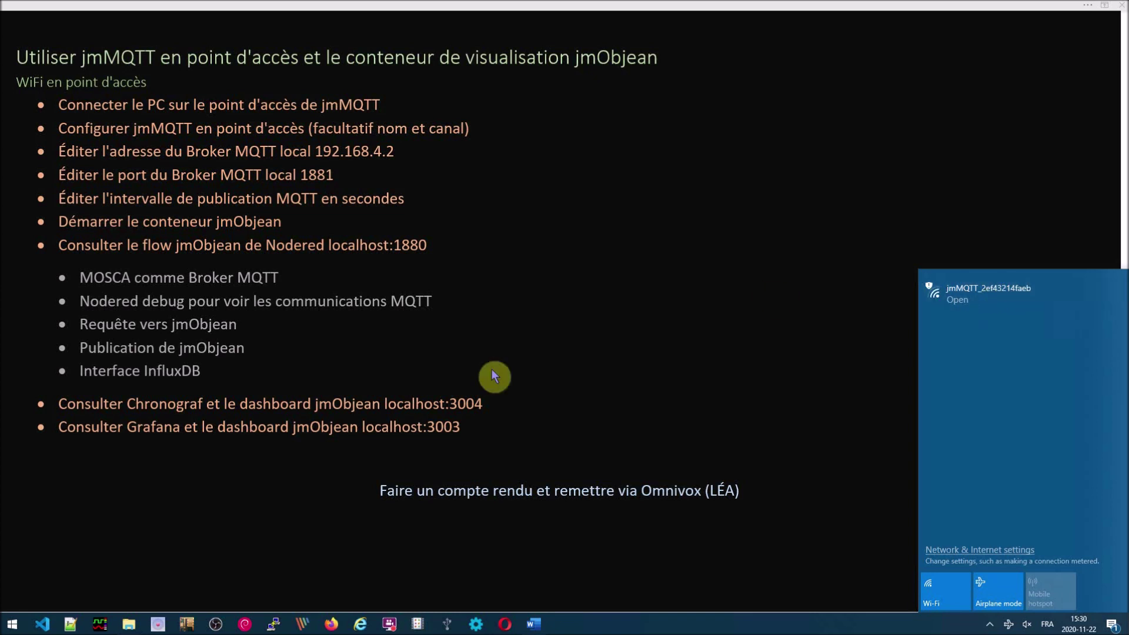
- Launch WiFi Analyzer by searching 'wifi' from the Start menu
{"action": "left_click", "coordinate": [9, 626]}
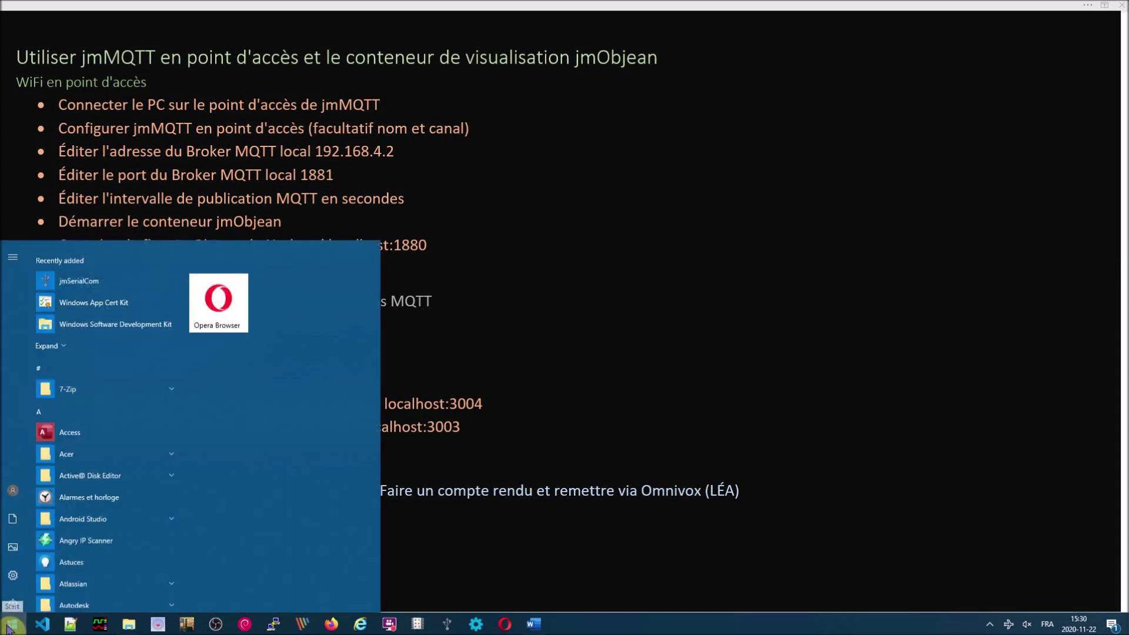
{"action": "type", "text": "wi"}
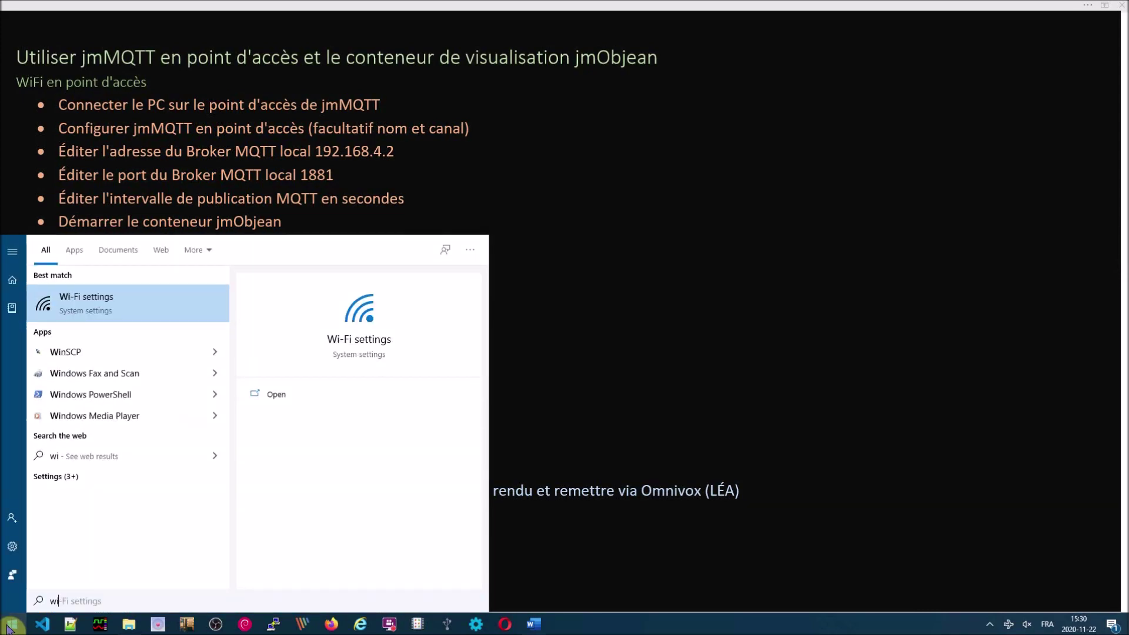
{"action": "type", "text": "fi"}
{"action": "key", "text": "Return"}
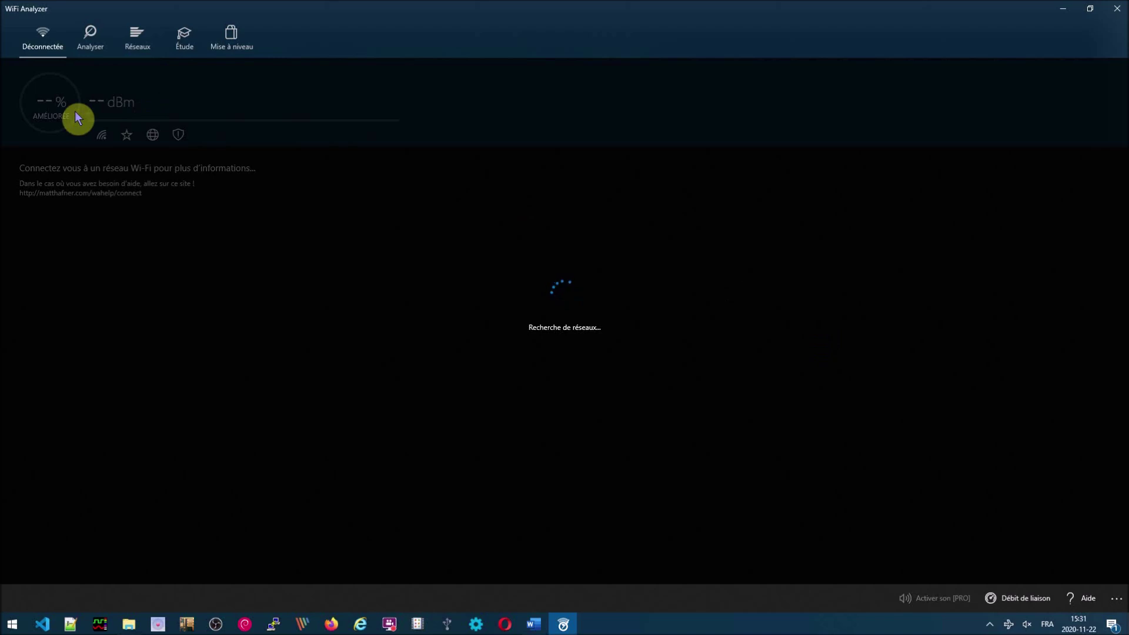
- Check the 2.4 GHz graph for jmMQTT on channel 6, then bring Notepad++ forward
{"action": "left_click", "coordinate": [91, 43]}
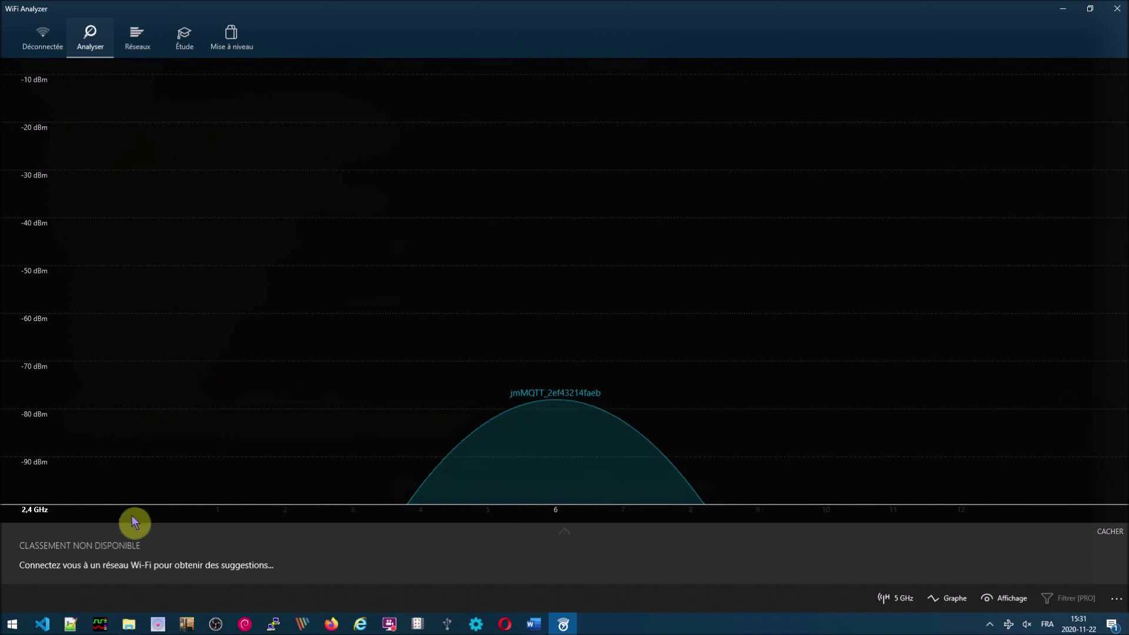
{"action": "left_click", "coordinate": [70, 625]}
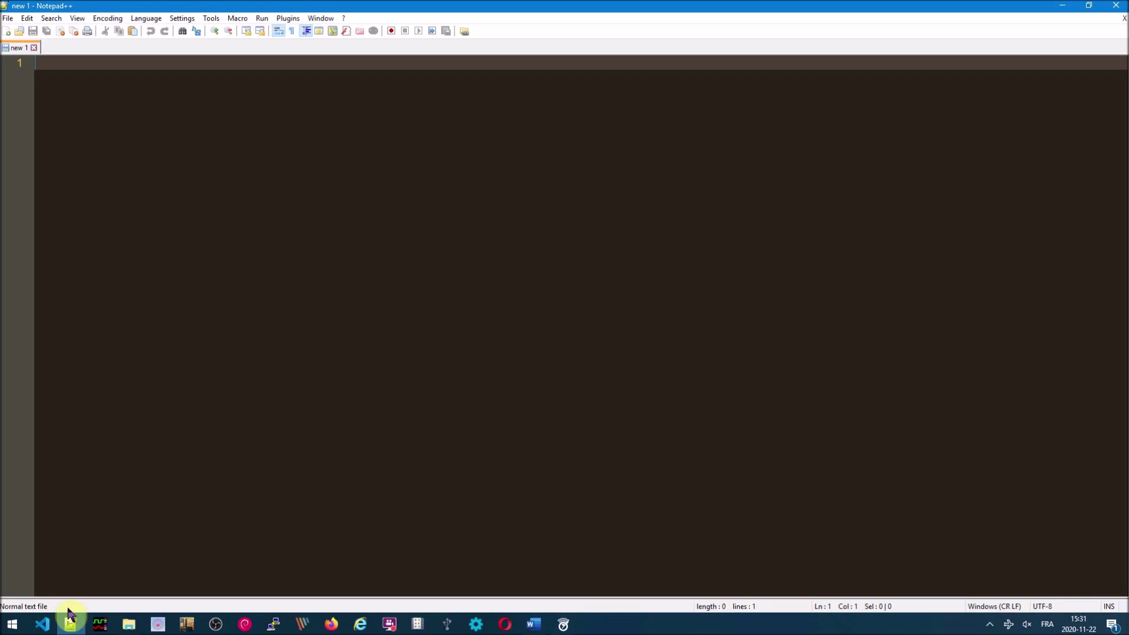
- Show the NppFTP window from the Plugins menu
{"action": "left_click", "coordinate": [294, 20]}
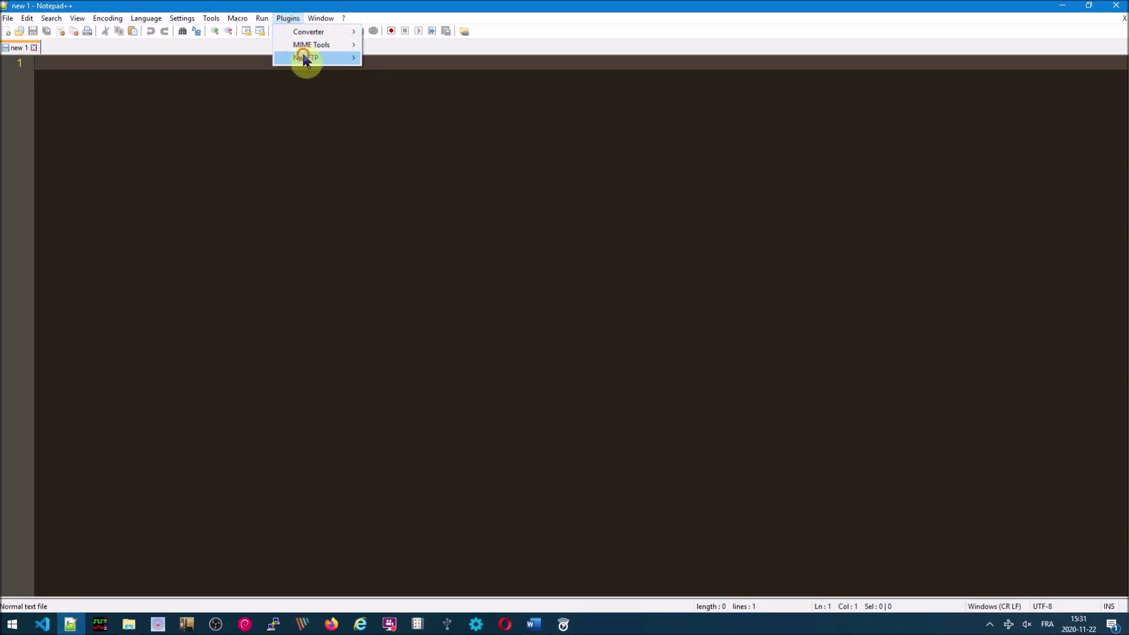
{"action": "mouse_move", "coordinate": [304, 58]}
{"action": "left_click", "coordinate": [387, 59]}
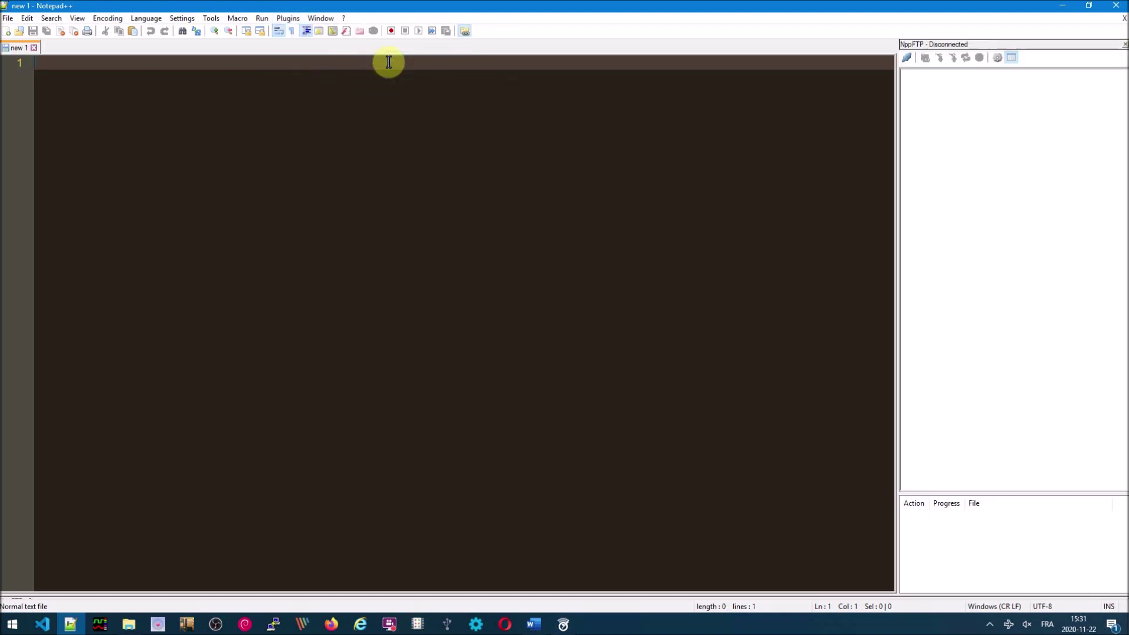
- Review the jmObjean FTP profile: host 192.168.4.1, username and password settings
{"action": "left_click", "coordinate": [998, 57]}
{"action": "left_click", "coordinate": [1017, 85]}
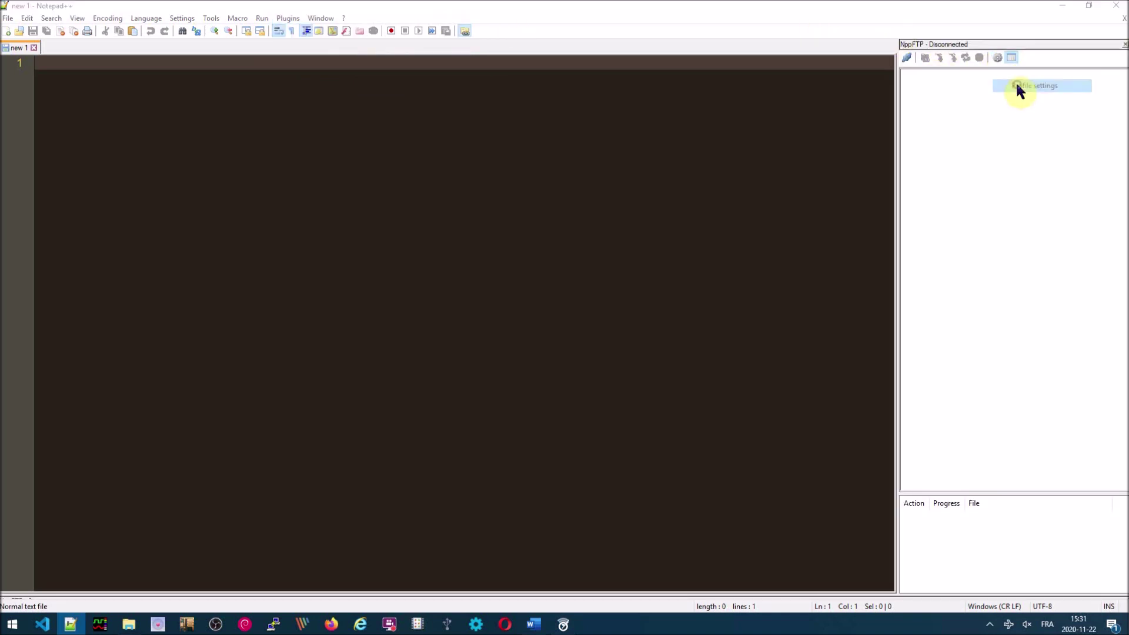
{"action": "left_click", "coordinate": [440, 233]}
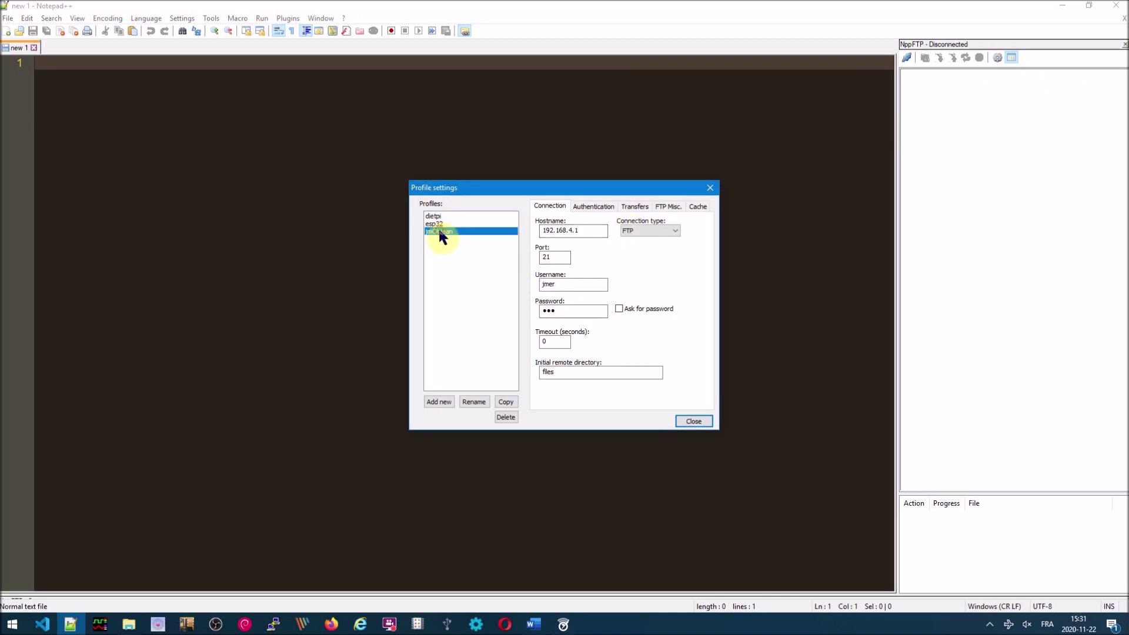
{"action": "left_click", "coordinate": [552, 230]}
{"action": "left_click", "coordinate": [548, 287]}
{"action": "left_click", "coordinate": [555, 311]}
{"action": "left_click", "coordinate": [907, 59]}
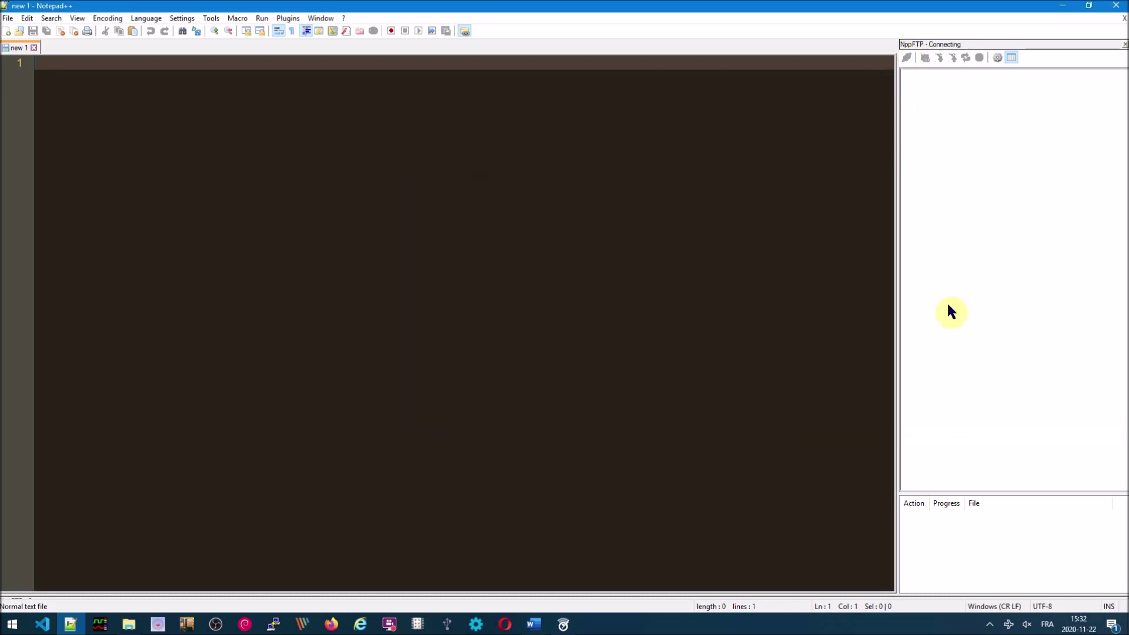
- Join the jmMQTT Wi-Fi network and connect NppFTP with the jmObjean profile
{"action": "left_click", "coordinate": [1008, 626]}
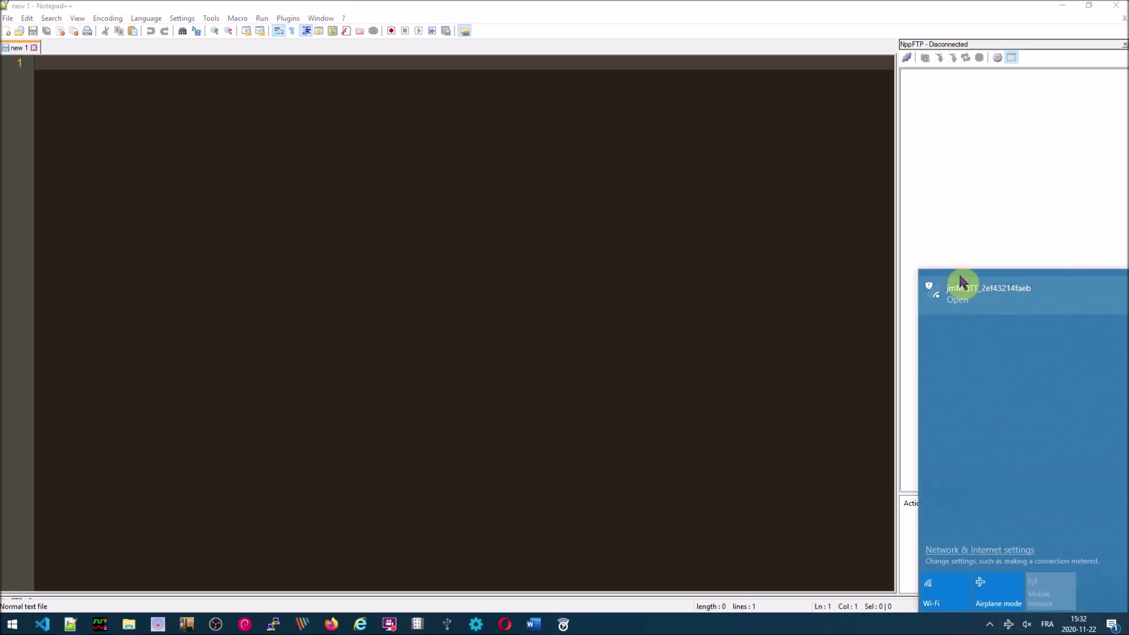
{"action": "left_click", "coordinate": [966, 288]}
{"action": "left_click", "coordinate": [1074, 375]}
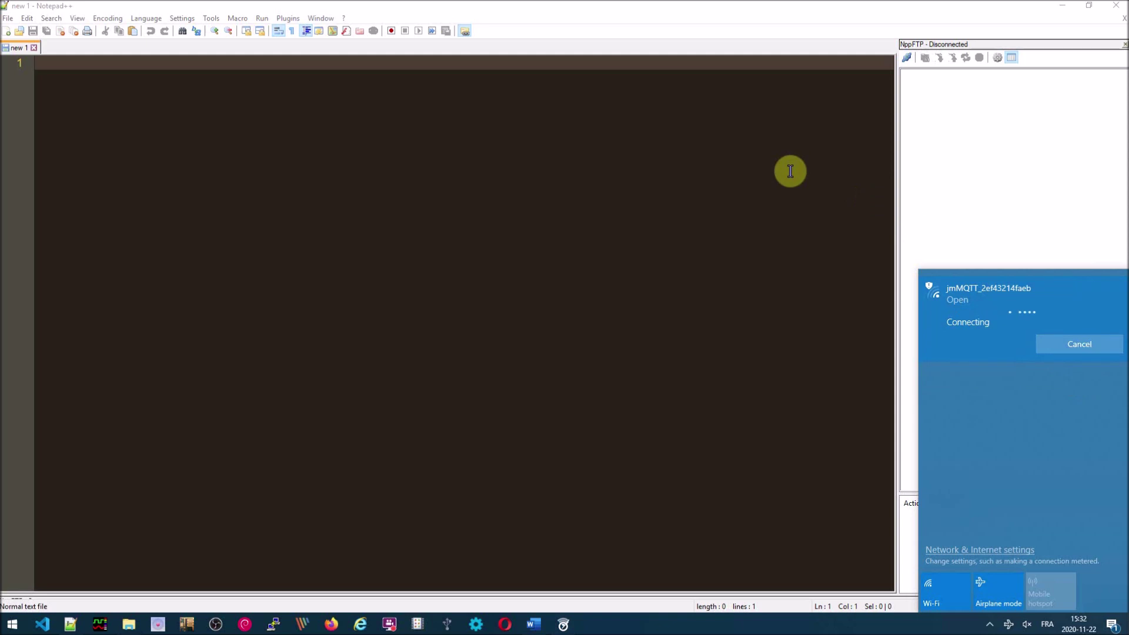
{"action": "left_click", "coordinate": [907, 57]}
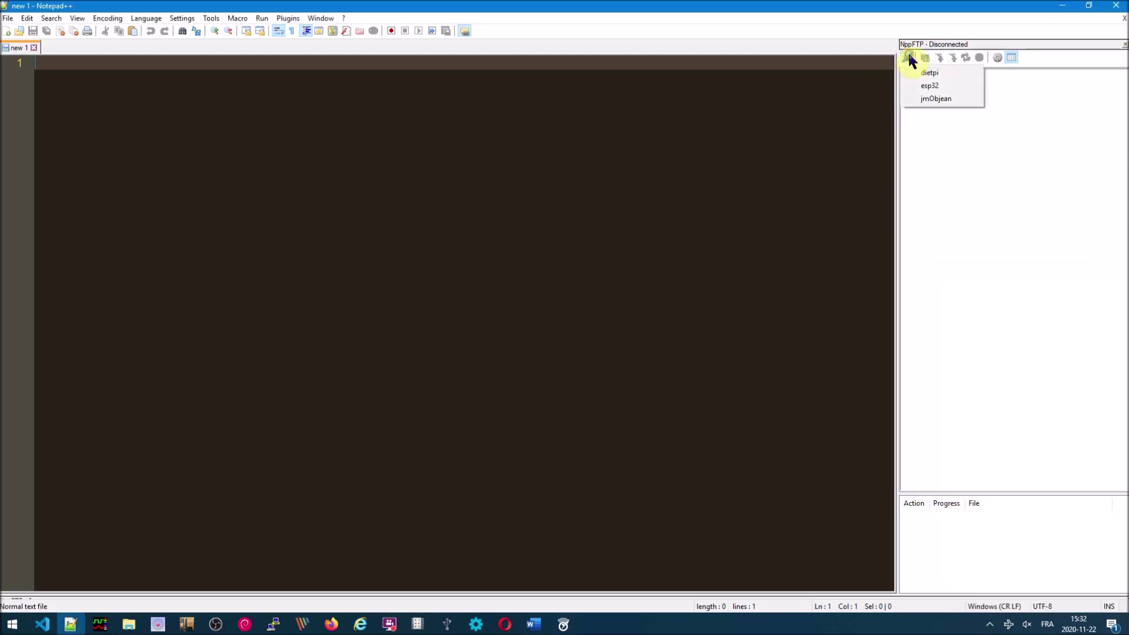
{"action": "left_click", "coordinate": [936, 98]}
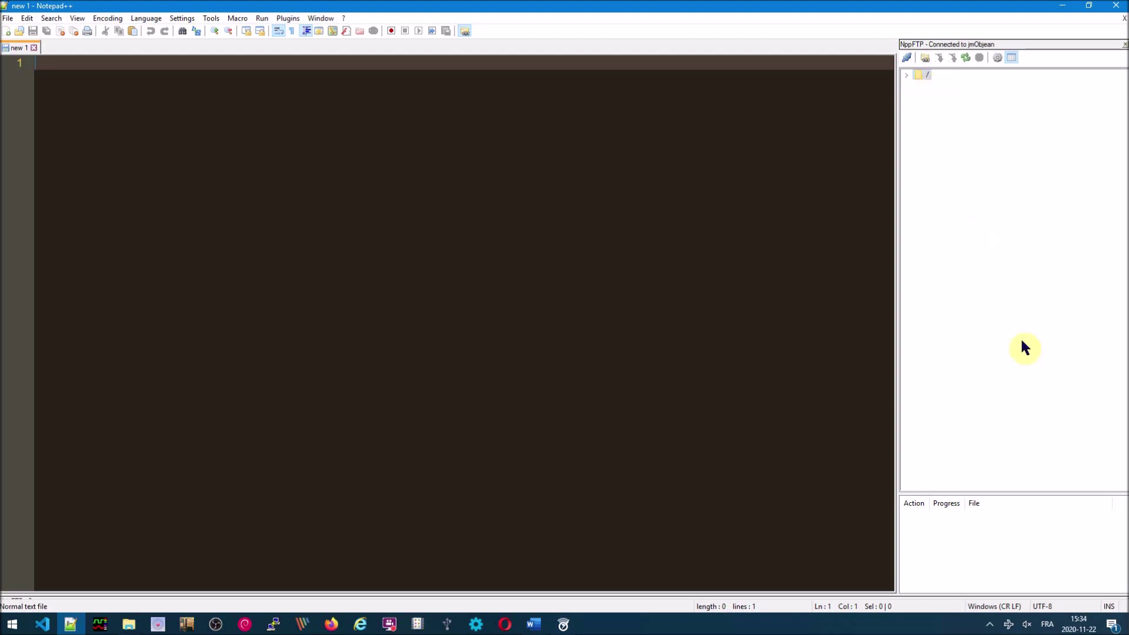
- Edit the device's jmObjeanParam.ini to access point monMQTT and channel 3, then save it
{"action": "left_click", "coordinate": [966, 56]}
{"action": "double_click", "coordinate": [956, 236]}
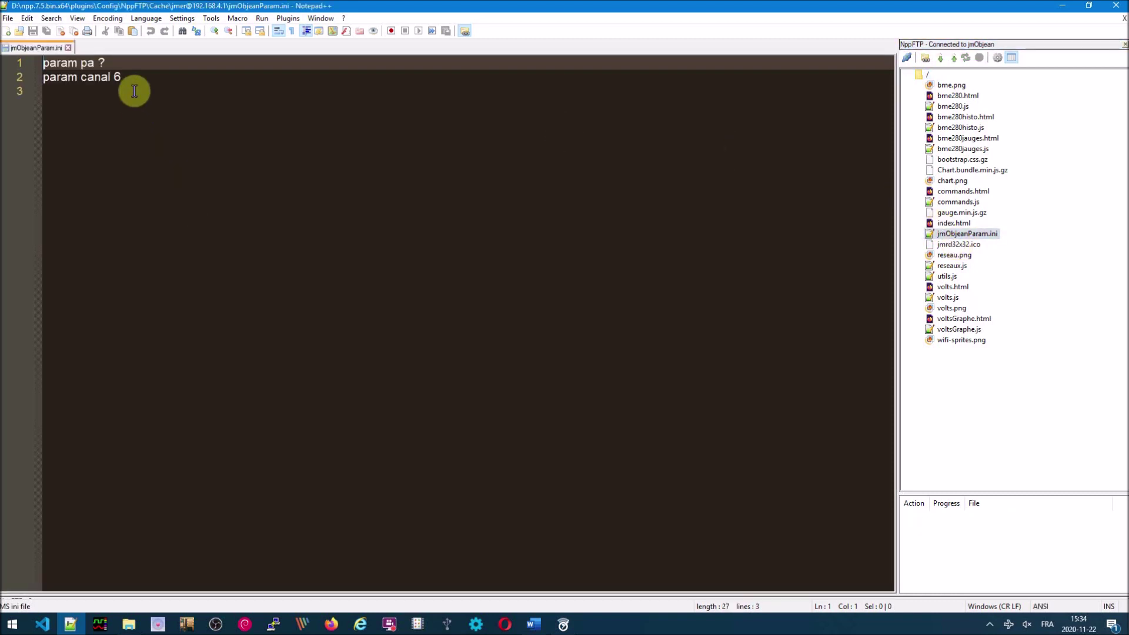
{"action": "left_click", "coordinate": [114, 62]}
{"action": "key", "text": "BackSpace"}
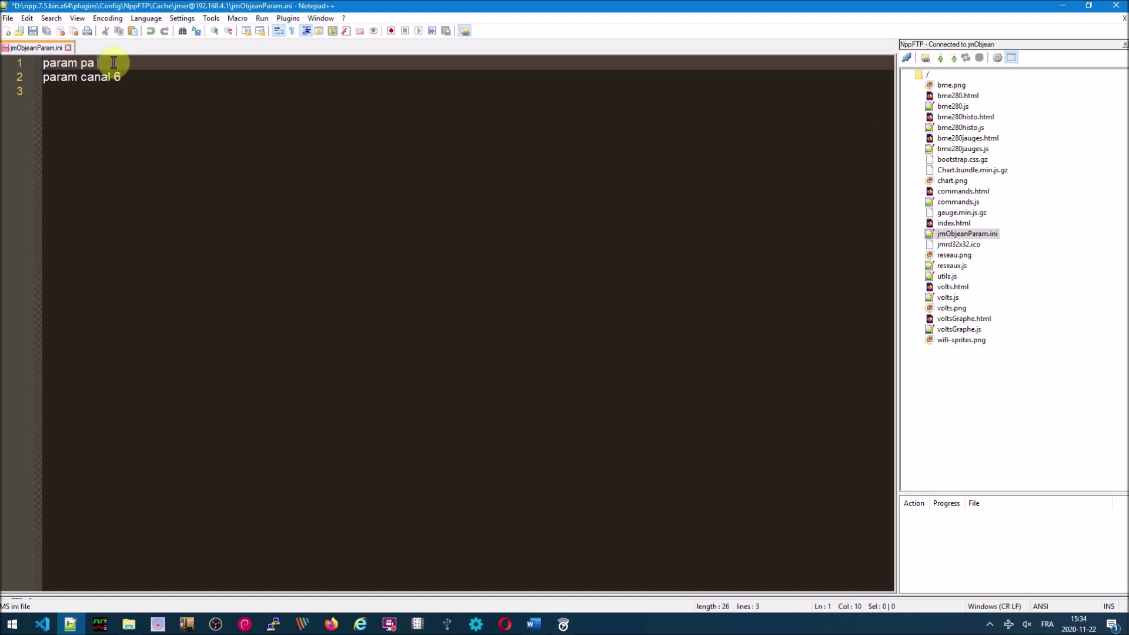
{"action": "type", "text": "md"}
{"action": "type", "text": "MQTT"}
{"action": "left_click", "coordinate": [129, 74]}
{"action": "key", "text": "BackSpace"}
{"action": "type", "text": "3"}
{"action": "key", "text": "ctrl+s"}
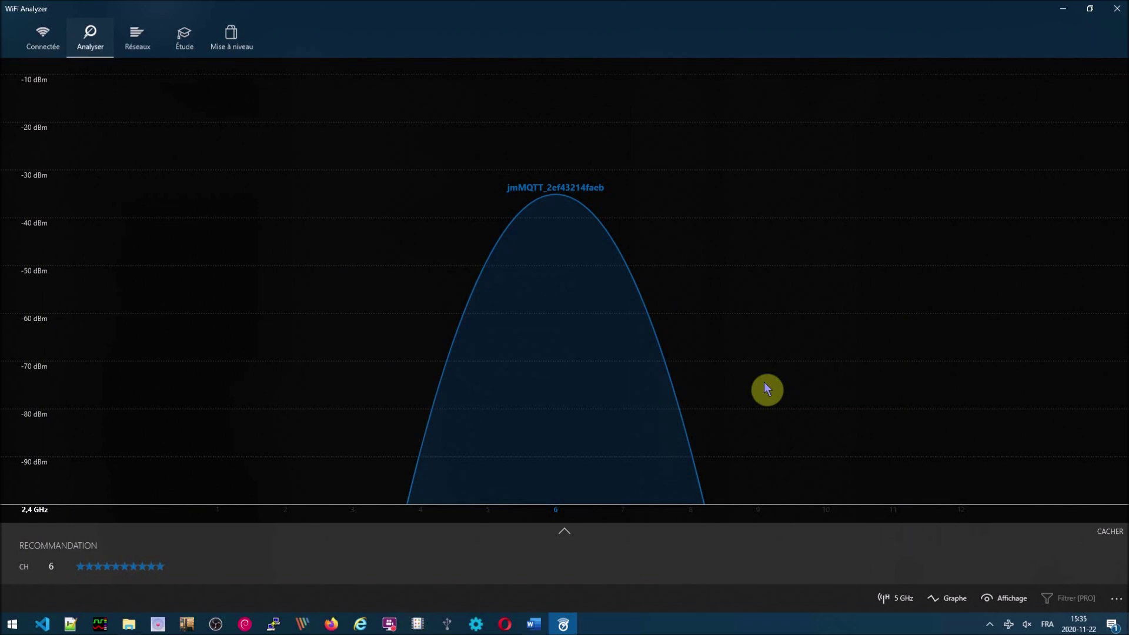
- Connect the PC to the monMQTT Wi-Fi network and confirm it on channel 3
{"action": "left_click", "coordinate": [1008, 626]}
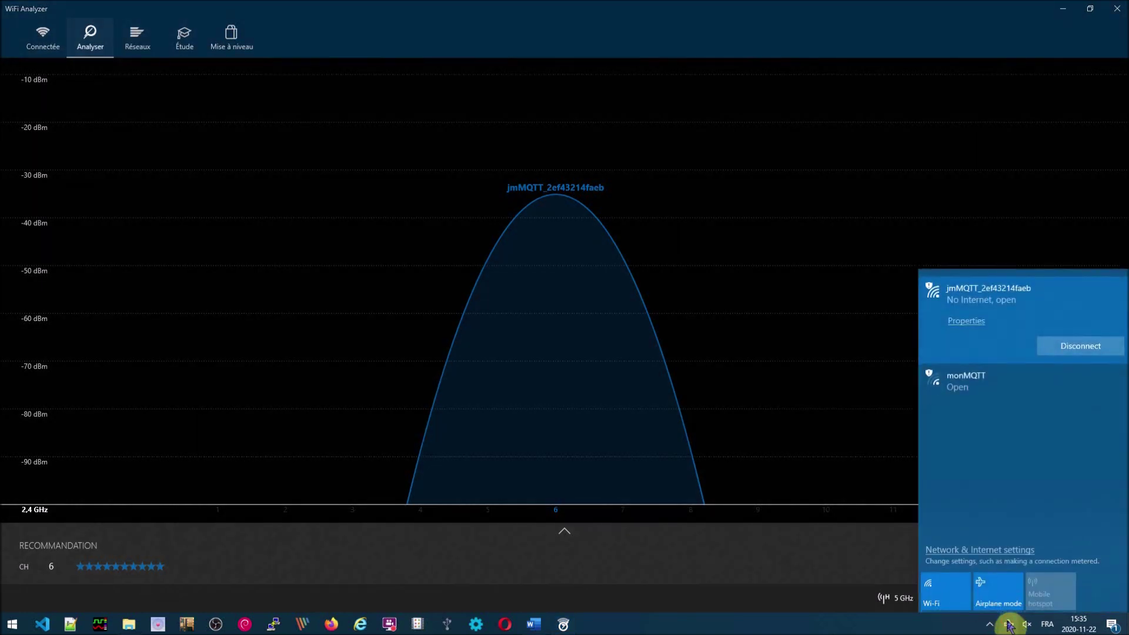
{"action": "left_click", "coordinate": [974, 390]}
{"action": "left_click", "coordinate": [1104, 415]}
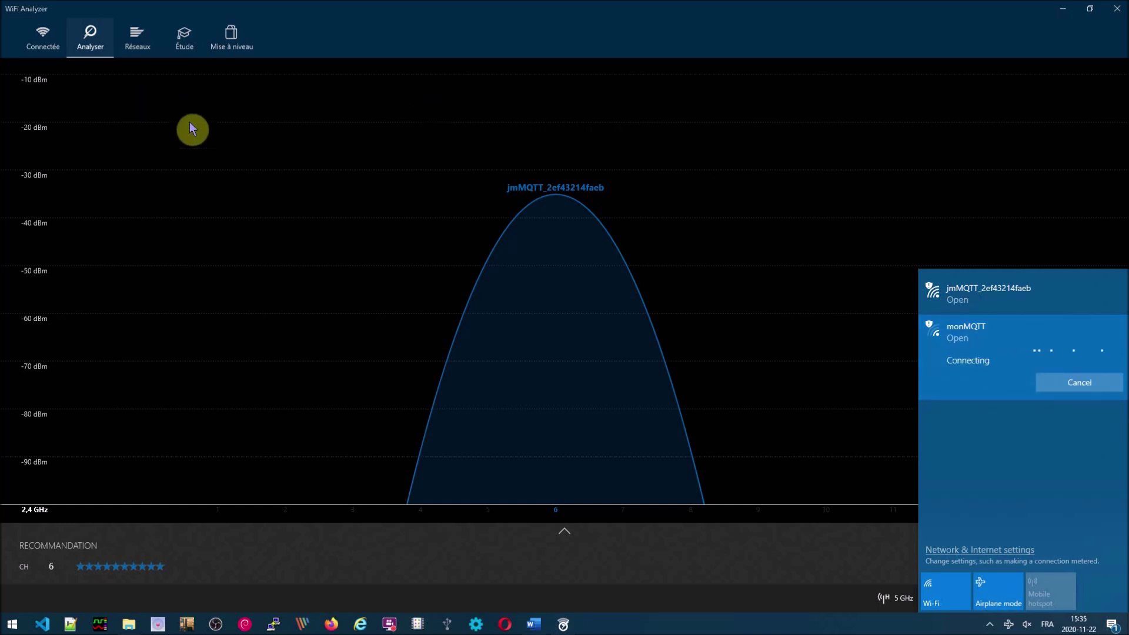
{"action": "left_click", "coordinate": [323, 343]}
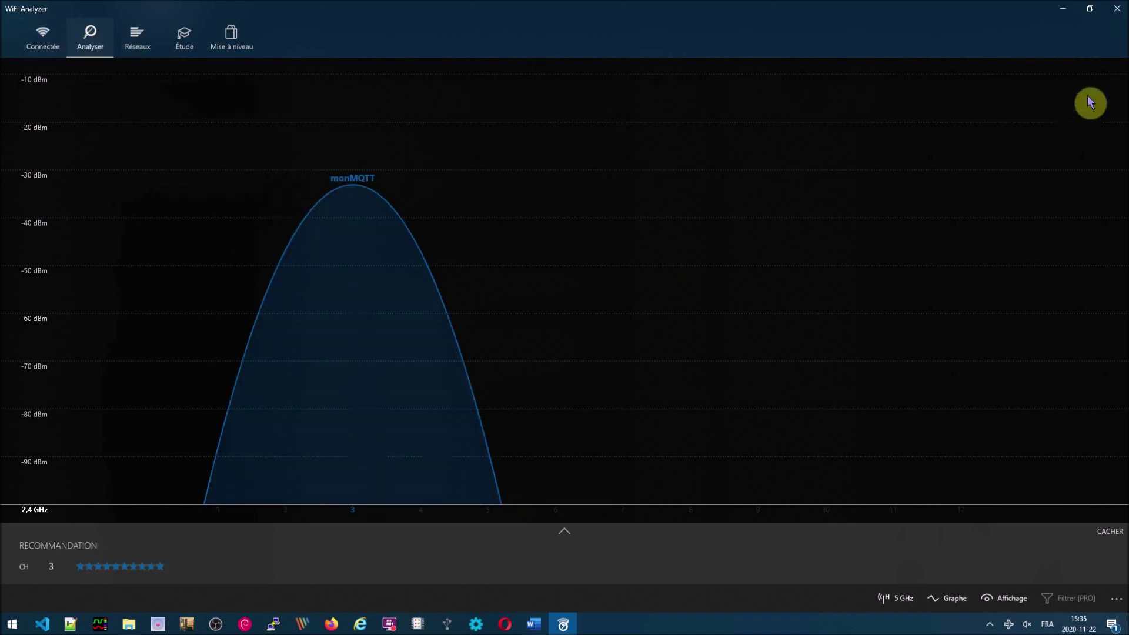
- Close WiFi Analyzer and switch to Opera
{"action": "left_click", "coordinate": [1117, 8]}
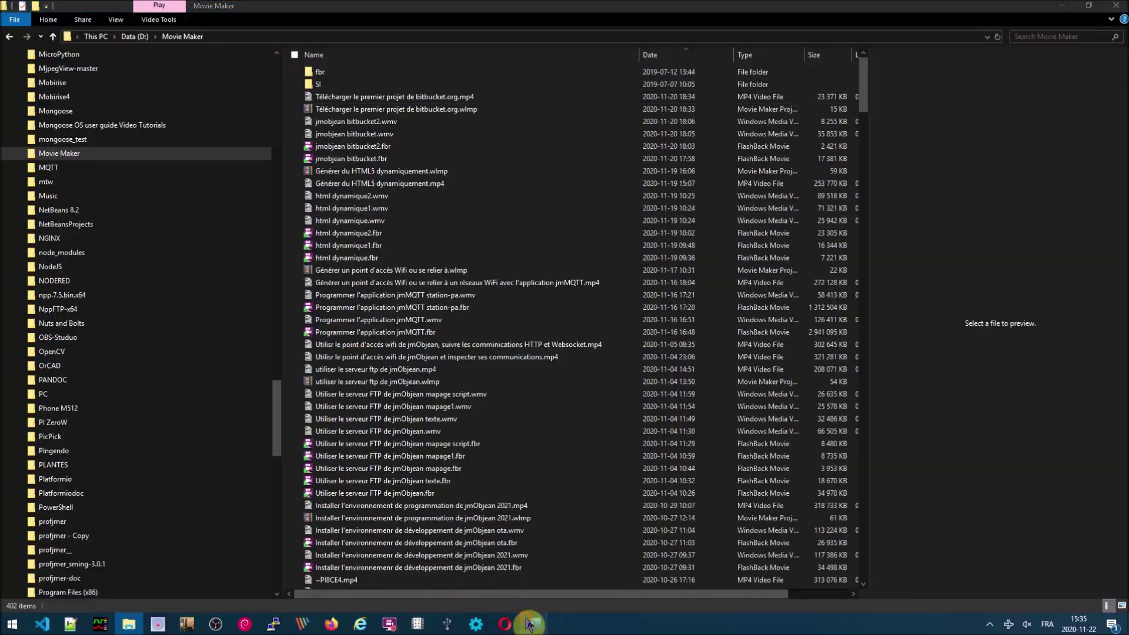
{"action": "left_click", "coordinate": [532, 623]}
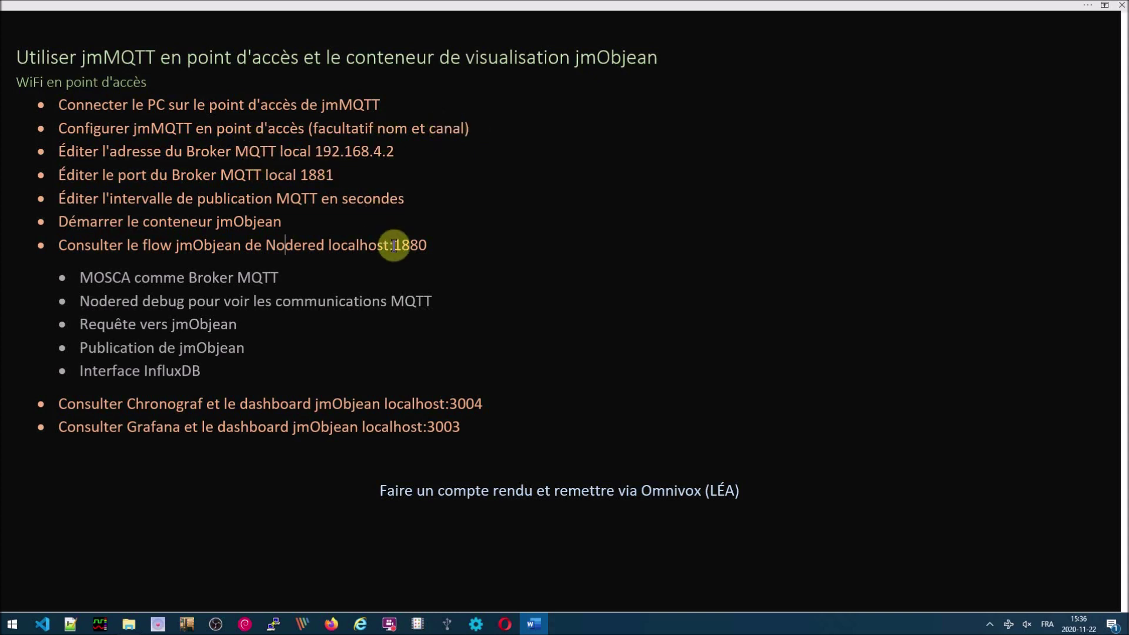
{"action": "key", "text": "alt+Tab"}
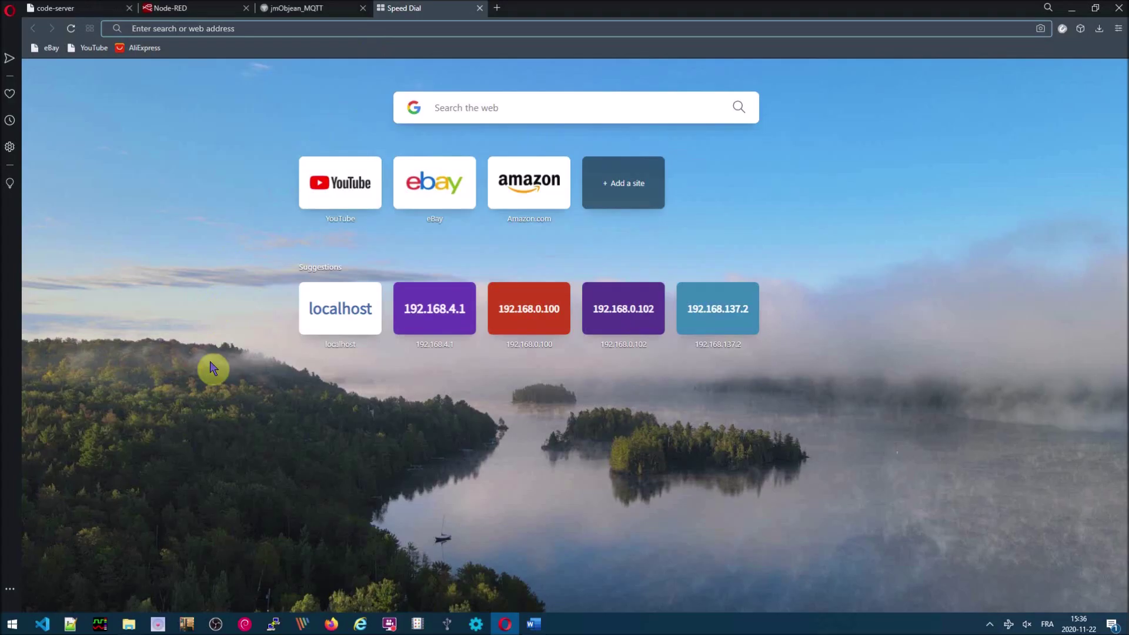
- On the jmObjean_MQTT ILC page, run 'param info' to list the device parameters
{"action": "left_click", "coordinate": [259, 8]}
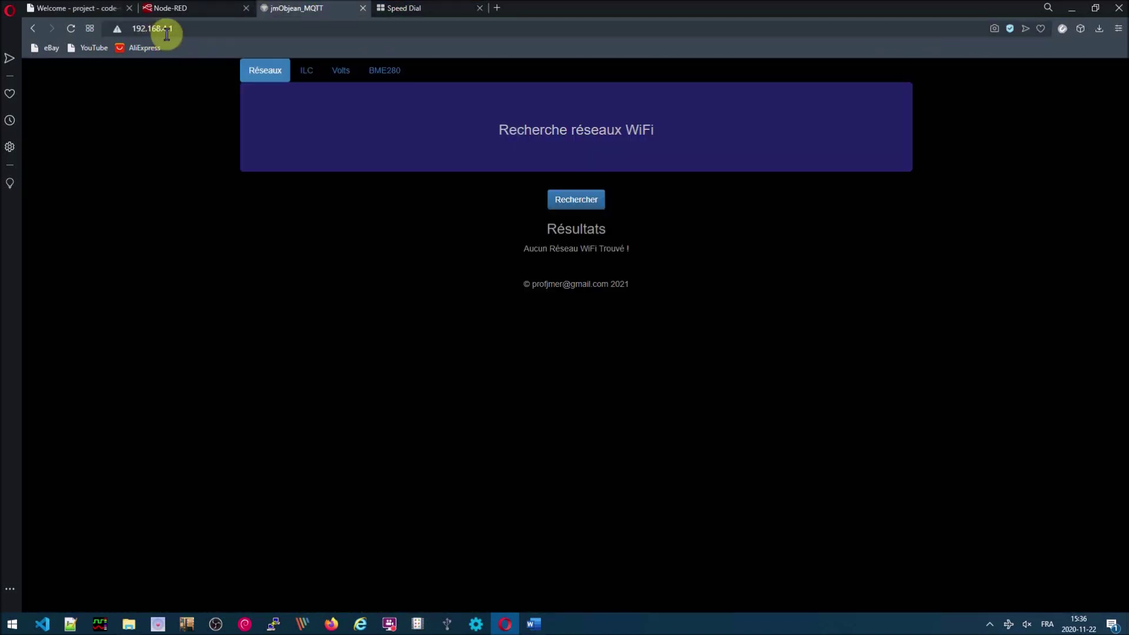
{"action": "left_click", "coordinate": [305, 72]}
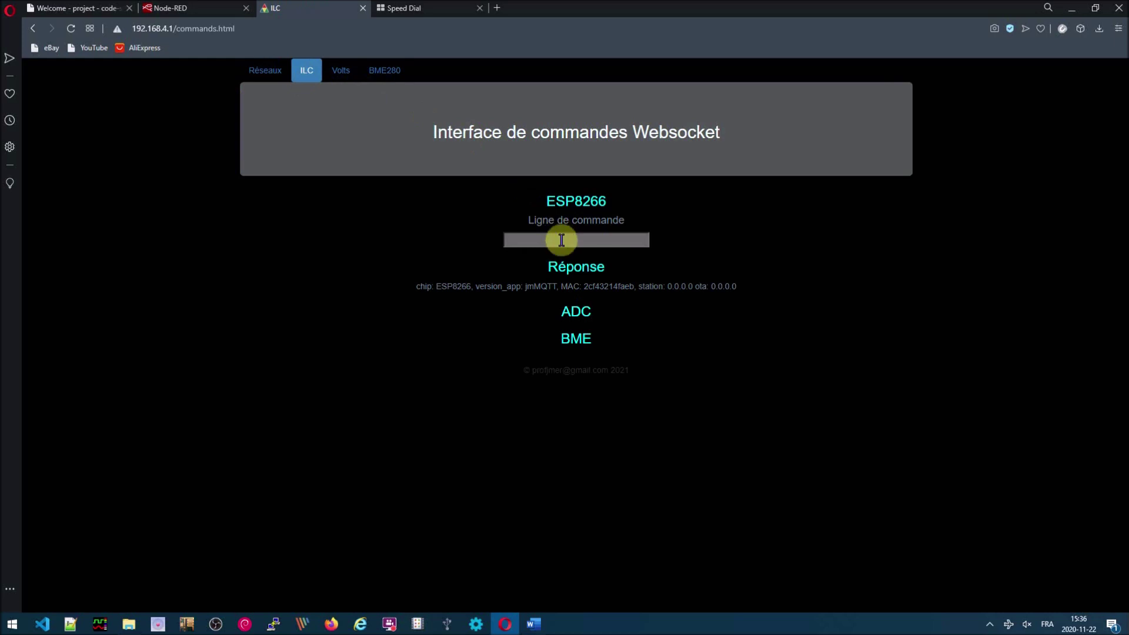
{"action": "left_click", "coordinate": [562, 243]}
{"action": "type", "text": "par"}
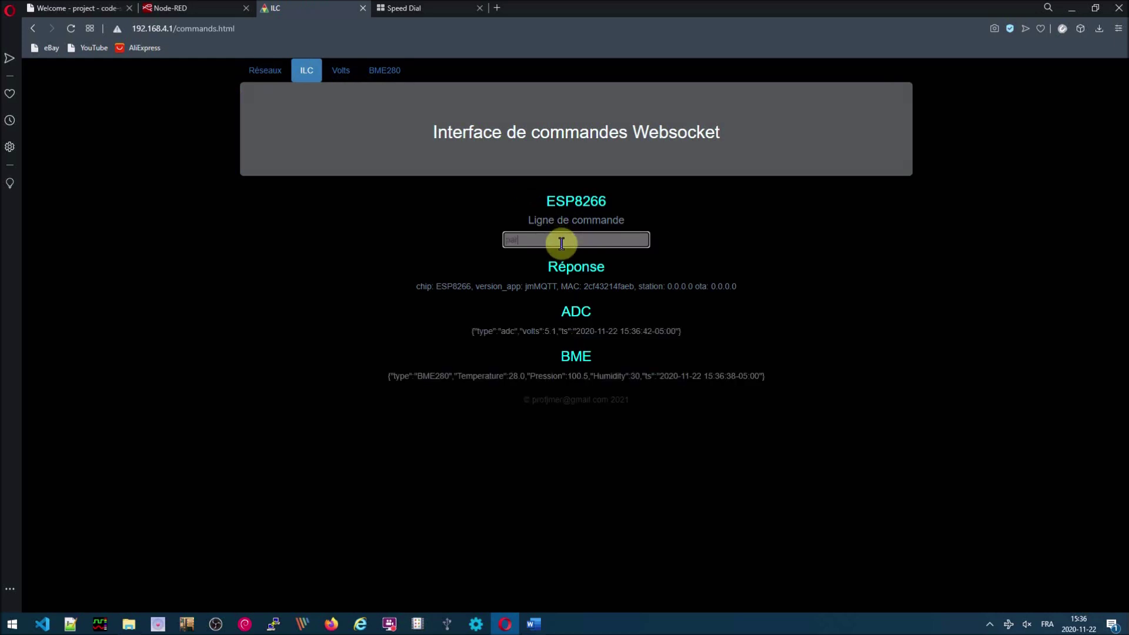
{"action": "type", "text": "am info"}
{"action": "key", "text": "Return"}
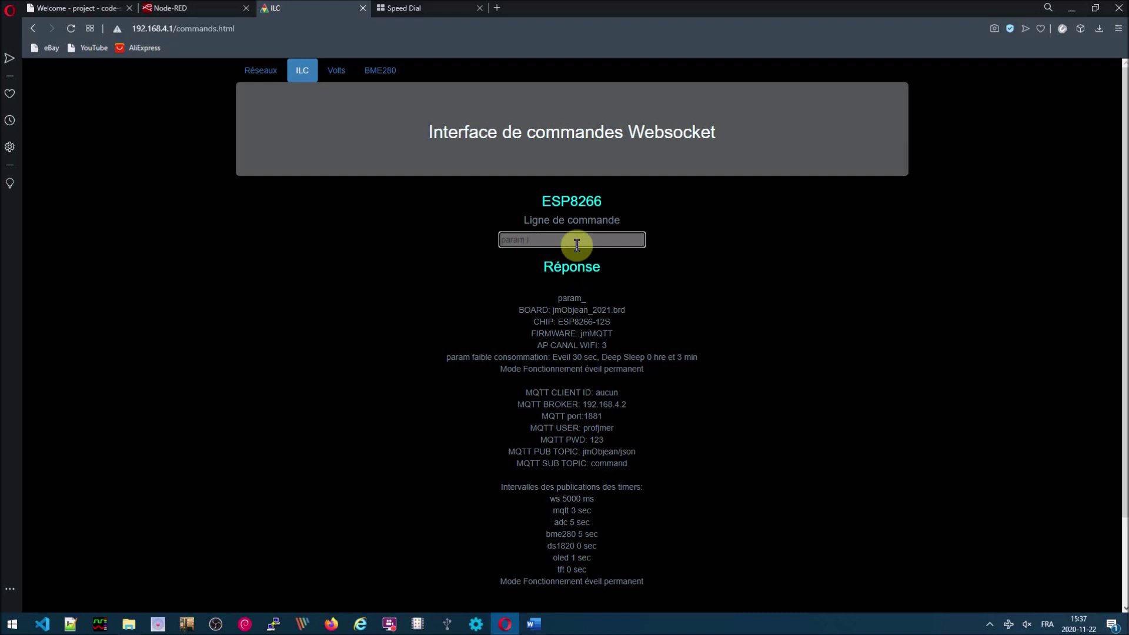
- Query 'param mqttbroker' and start entering broker address 192.168.4.2
{"action": "type", "text": "mqttbroker"}
{"action": "key", "text": "Return"}
{"action": "type", "text": "a"}
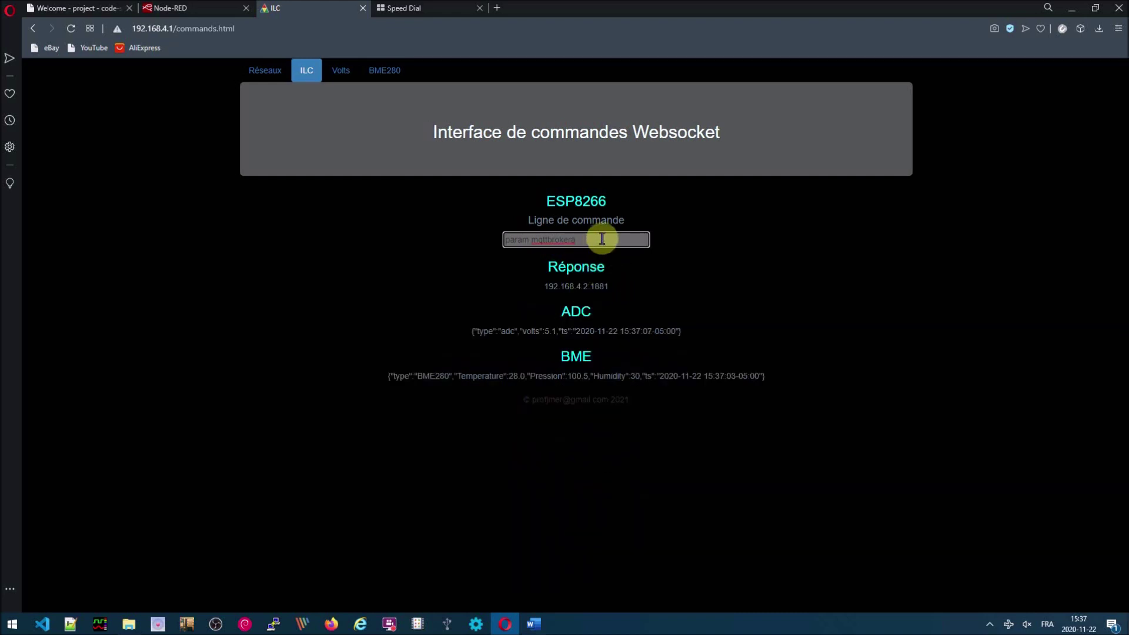
{"action": "key", "text": "BackSpace"}
{"action": "type", "text": "19"}
- Set the MQTT broker address to 192.168.4.2 and the broker port to 1881
{"action": "key", "text": "Return"}
{"action": "key", "text": "BackSpace"}
{"action": "key", "text": "BackSpace"}
{"action": "key", "text": "BackSpace"}
{"action": "key", "text": "BackSpace"}
{"action": "key", "text": "BackSpace"}
{"action": "key", "text": "BackSpace"}
{"action": "key", "text": "BackSpace"}
{"action": "key", "text": "BackSpace"}
{"action": "key", "text": "BackSpace"}
{"action": "key", "text": "BackSpace"}
{"action": "key", "text": "BackSpace"}
{"action": "key", "text": "BackSpace"}
{"action": "key", "text": "BackSpace"}
{"action": "key", "text": "BackSpace"}
{"action": "key", "text": "BackSpace"}
{"action": "key", "text": "BackSpace"}
{"action": "key", "text": "BackSpace"}
{"action": "type", "text": "port 1881"}
{"action": "key", "text": "Return"}
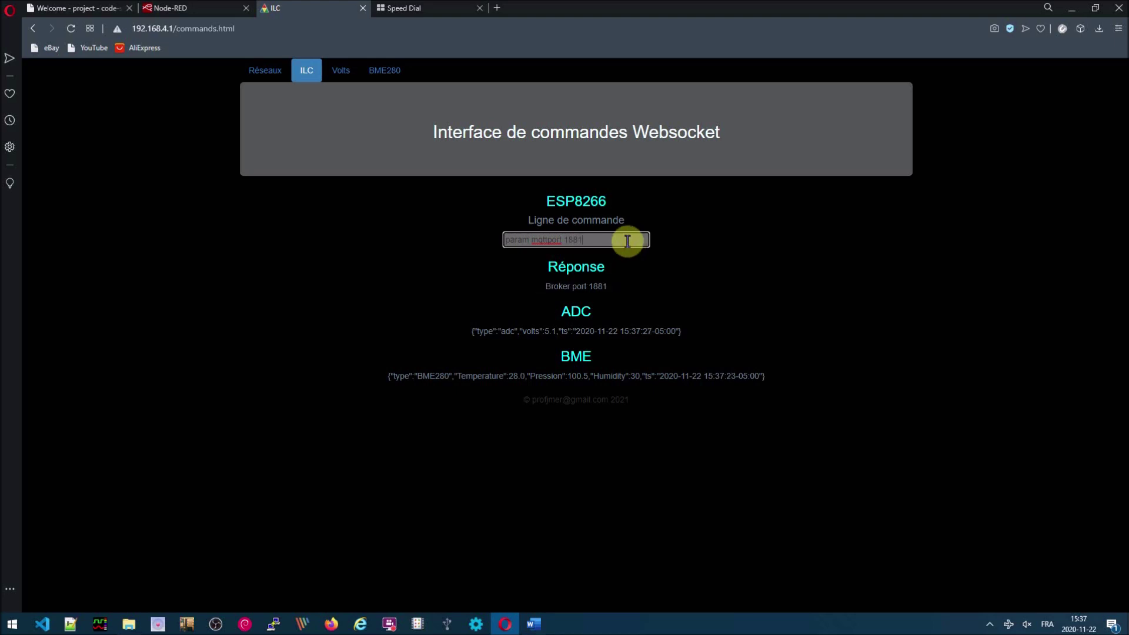
{"action": "key", "text": "BackSpace"}
{"action": "key", "text": "BackSpace"}
{"action": "key", "text": "BackSpace"}
{"action": "key", "text": "BackSpace"}
{"action": "key", "text": "BackSpace"}
{"action": "key", "text": "BackSpace"}
{"action": "key", "text": "BackSpace"}
{"action": "key", "text": "BackSpace"}
{"action": "key", "text": "BackSpace"}
{"action": "key", "text": "BackSpace"}
- Set the MQTT publication timer to 2 seconds, then return to the Word checklist
{"action": "type", "text": "timer"}
{"action": "key", "text": "Return"}
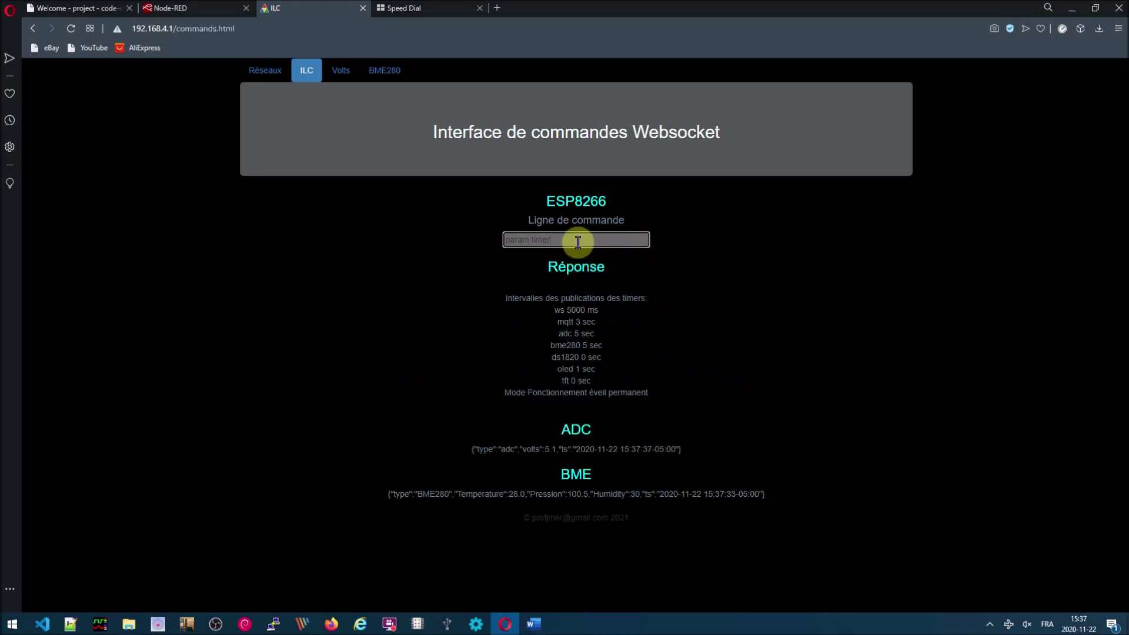
{"action": "type", "text": "ms"}
{"action": "key", "text": "Return"}
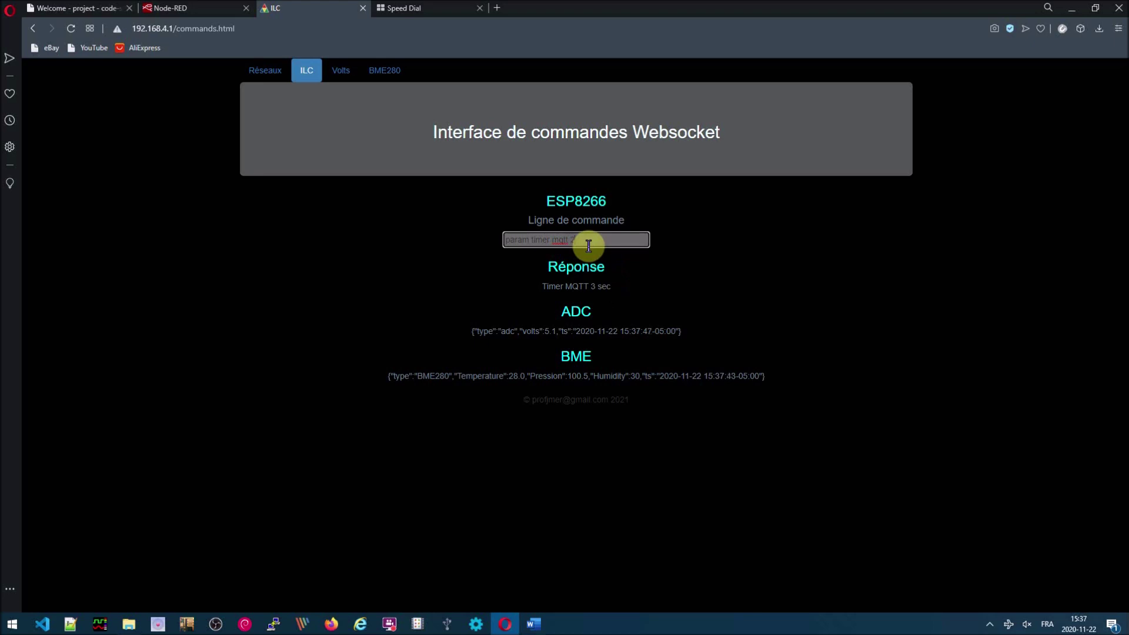
{"action": "key", "text": "Return"}
{"action": "key", "text": "Return"}
{"action": "key", "text": "alt+Tab"}
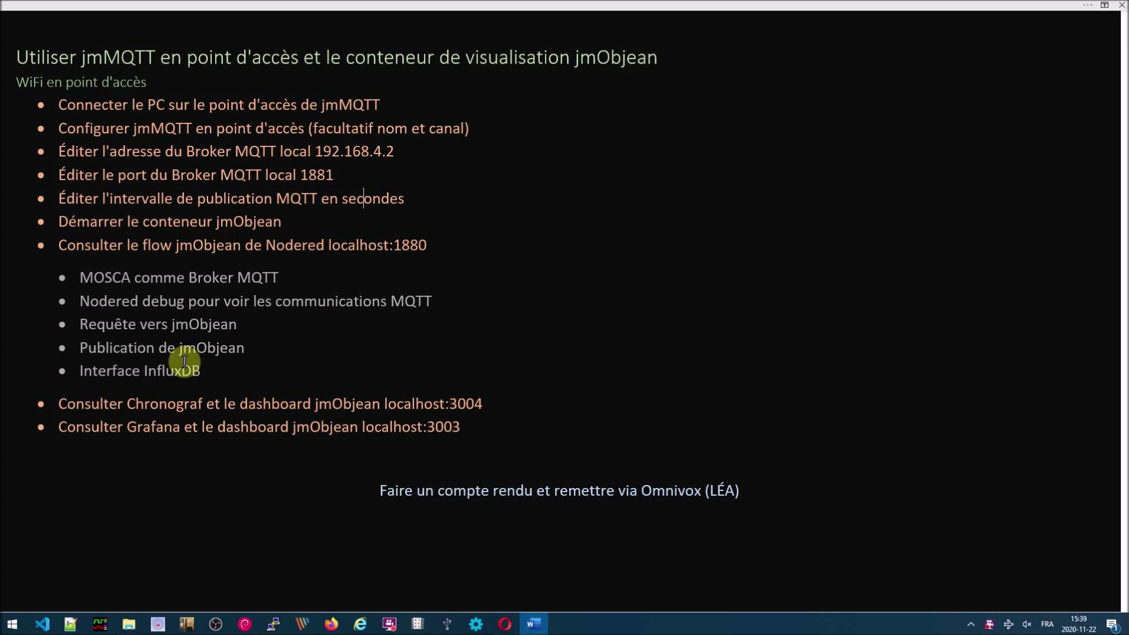
- Run profjmer-jmobjean.bat from the D:\profjmer\jmObjean folder
{"action": "left_click", "coordinate": [130, 625]}
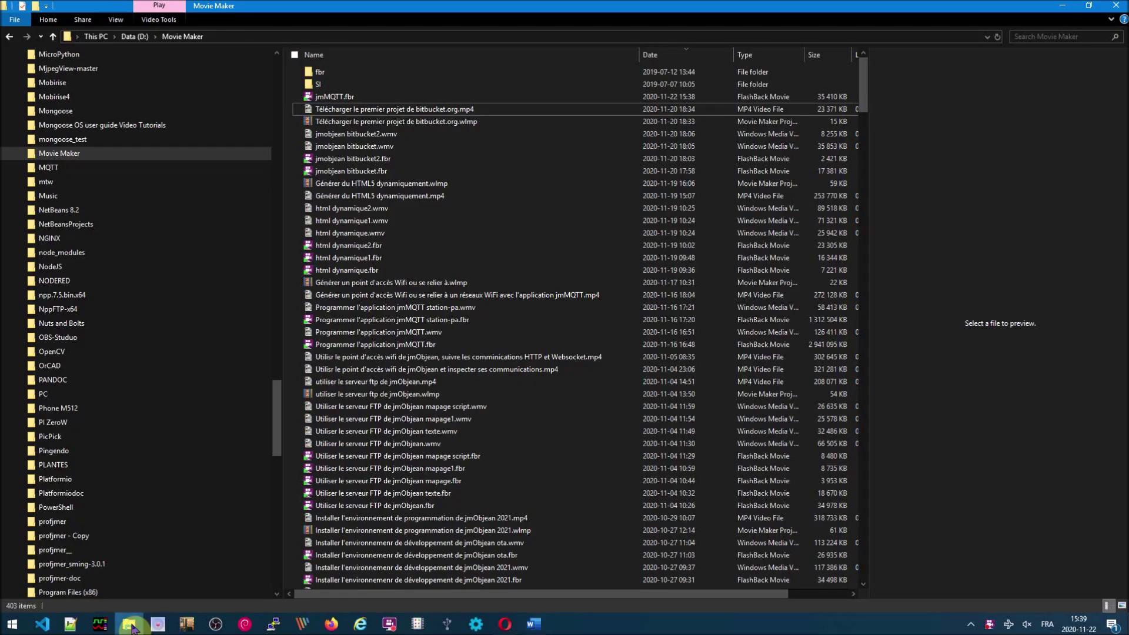
{"action": "left_click", "coordinate": [65, 522]}
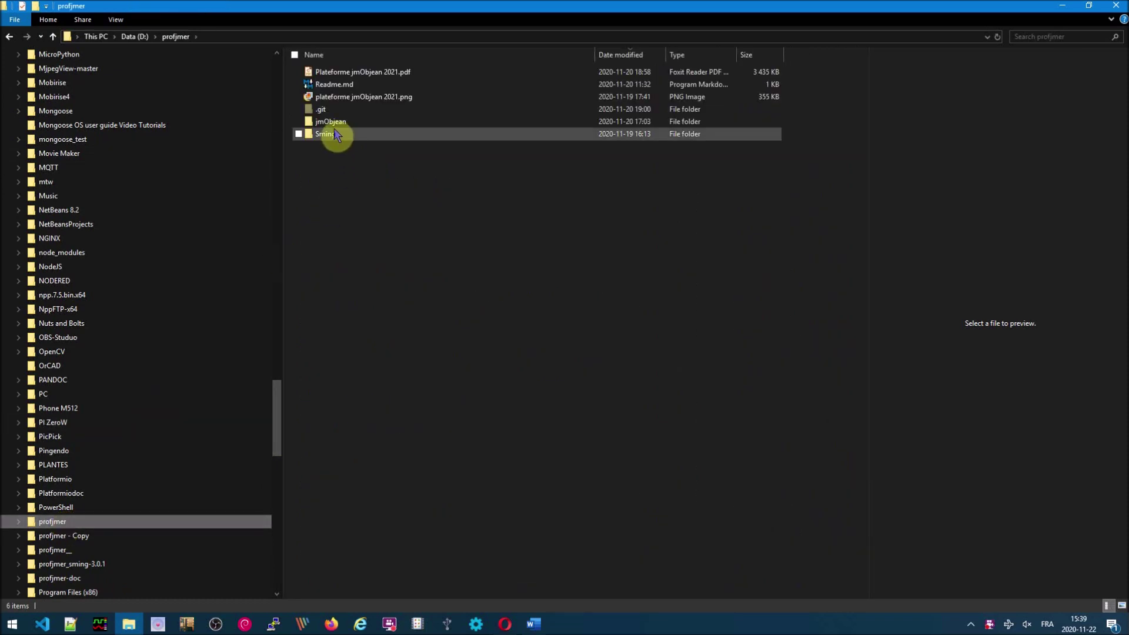
{"action": "double_click", "coordinate": [333, 124]}
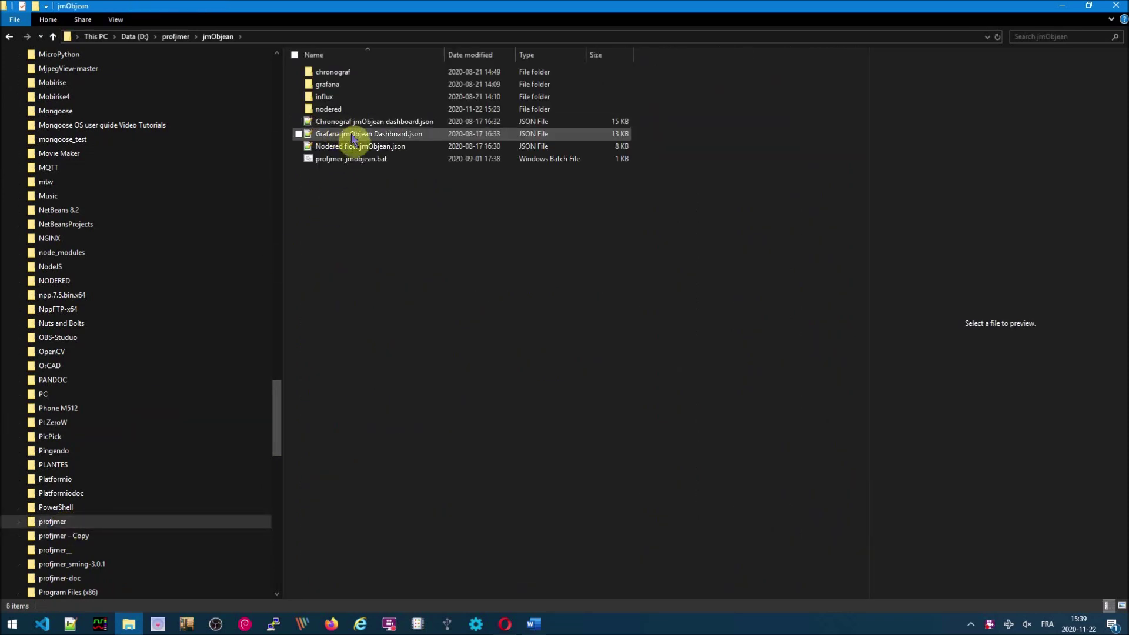
{"action": "double_click", "coordinate": [349, 162]}
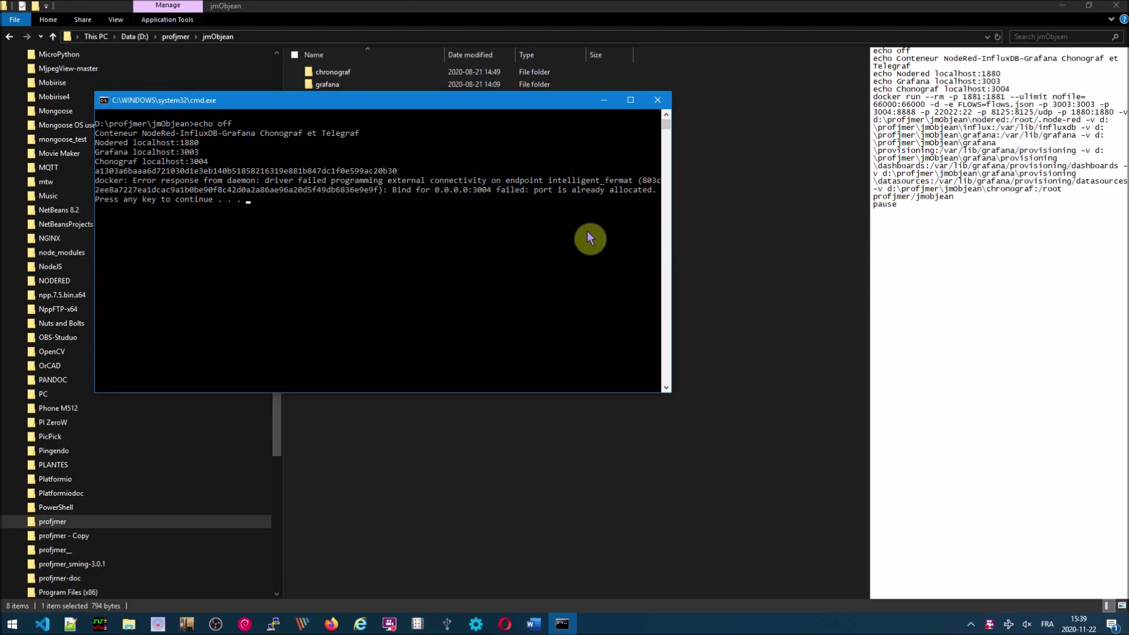
{"action": "key", "text": "Return"}
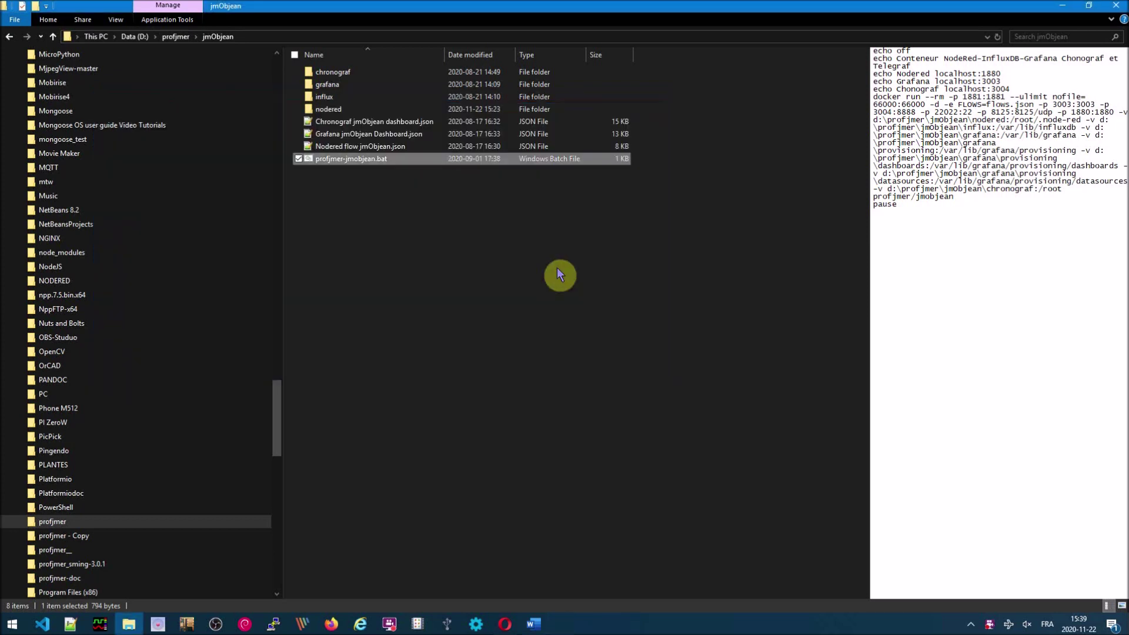
- In Command Prompt, list containers with 'docker ps' and stop the old one with 'docker stop 5'
{"action": "left_click", "coordinate": [13, 624]}
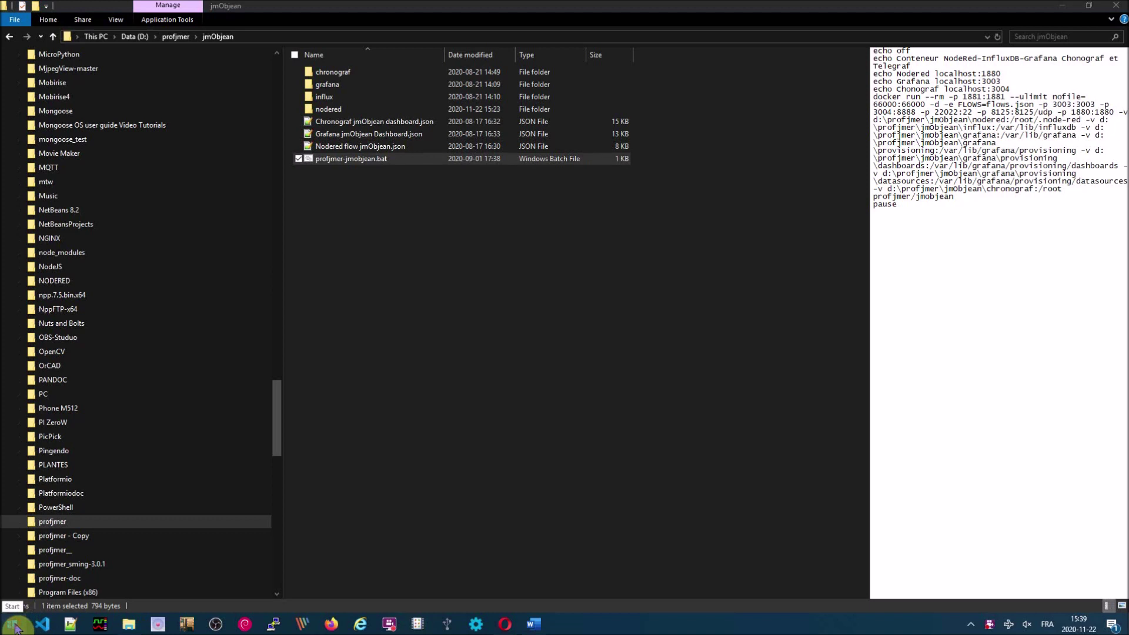
{"action": "type", "text": "cmd"}
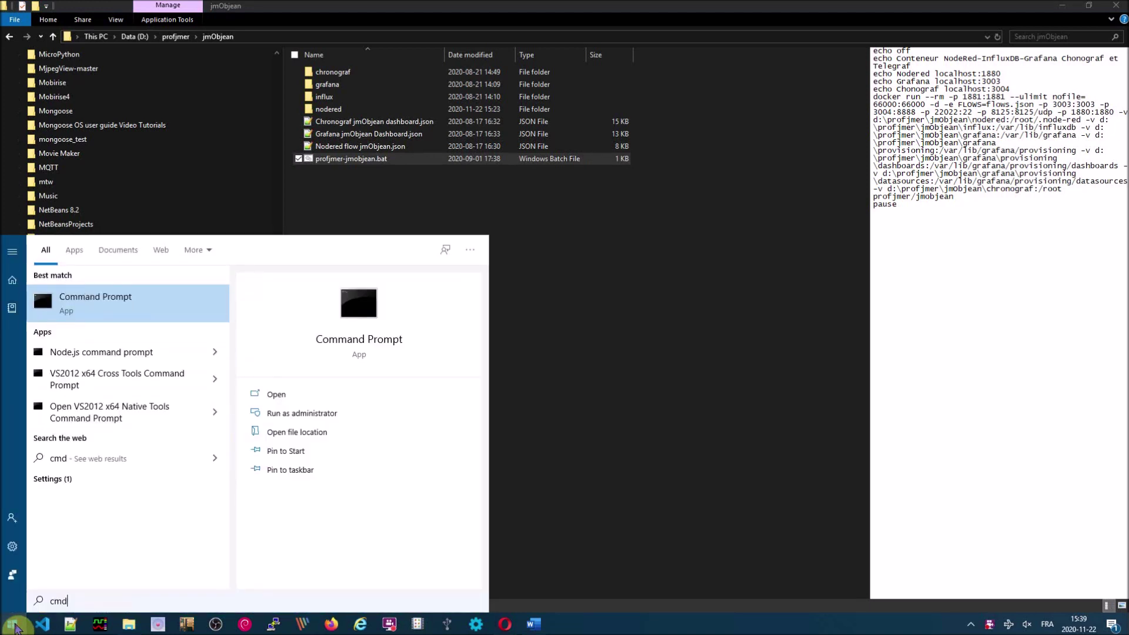
{"action": "key", "text": "Return"}
{"action": "type", "text": "docker ps"}
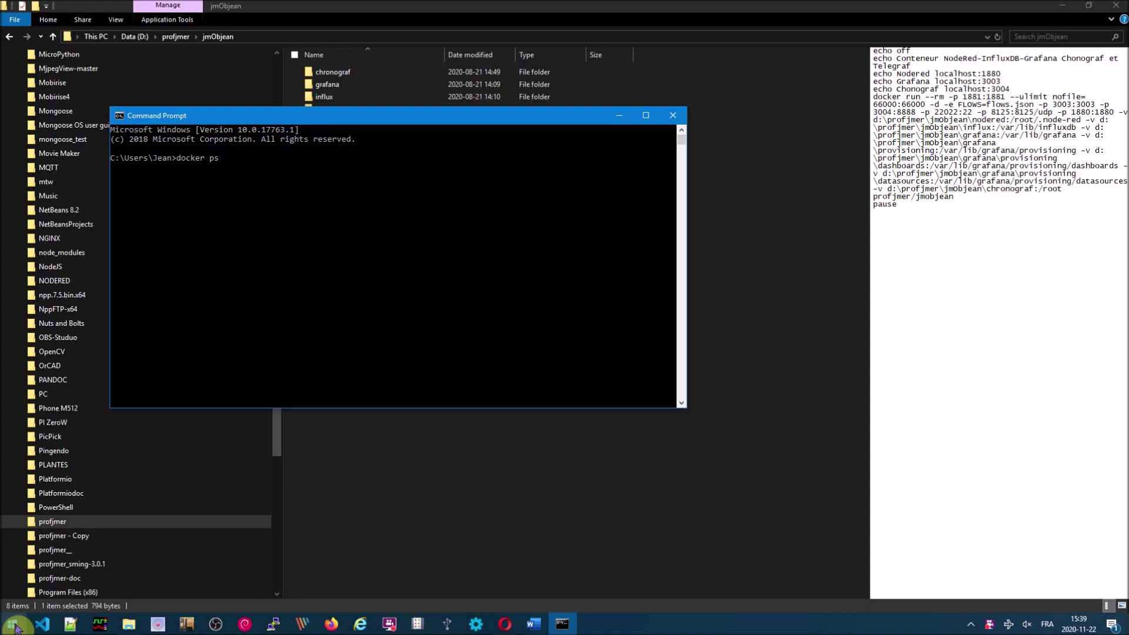
{"action": "key", "text": "Return"}
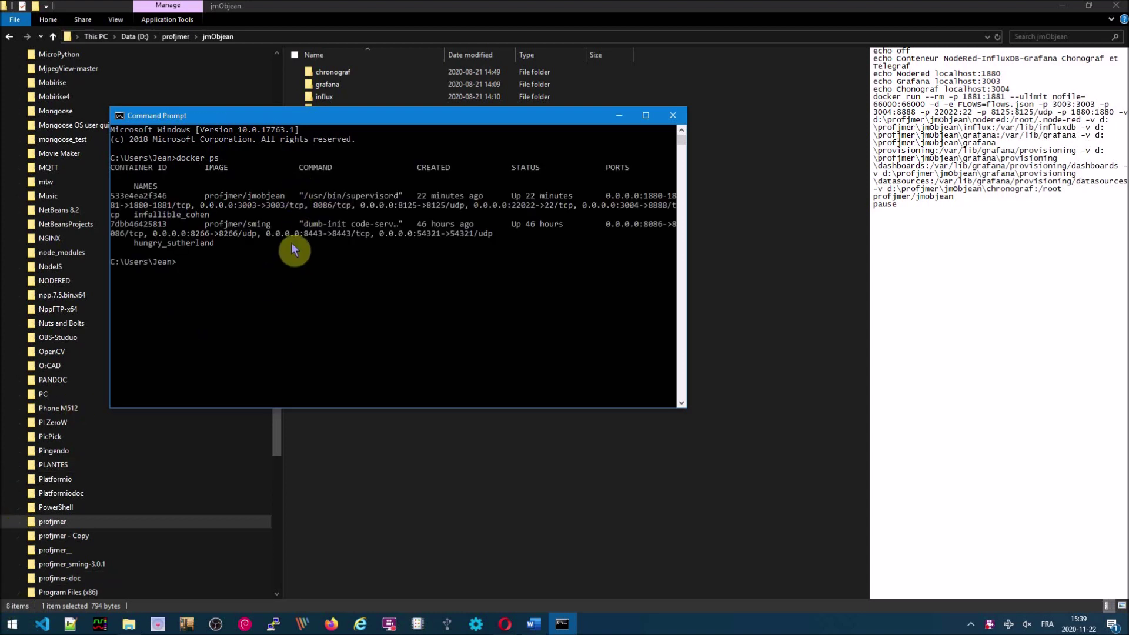
{"action": "type", "text": "docker stop"}
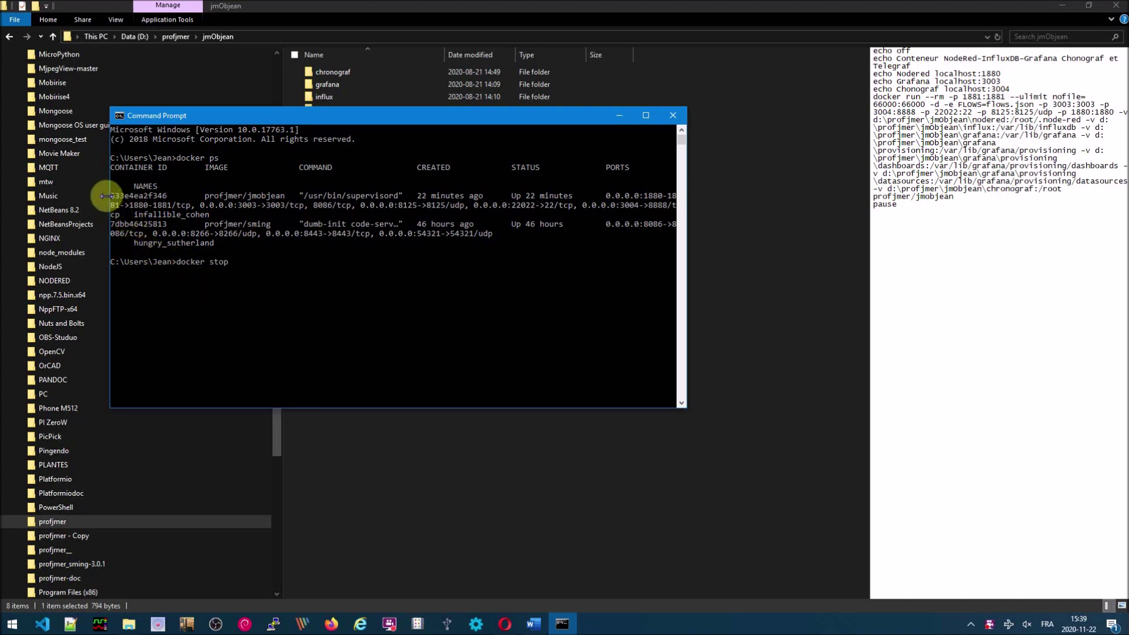
{"action": "type", "text": " 5"}
{"action": "key", "text": "Return"}
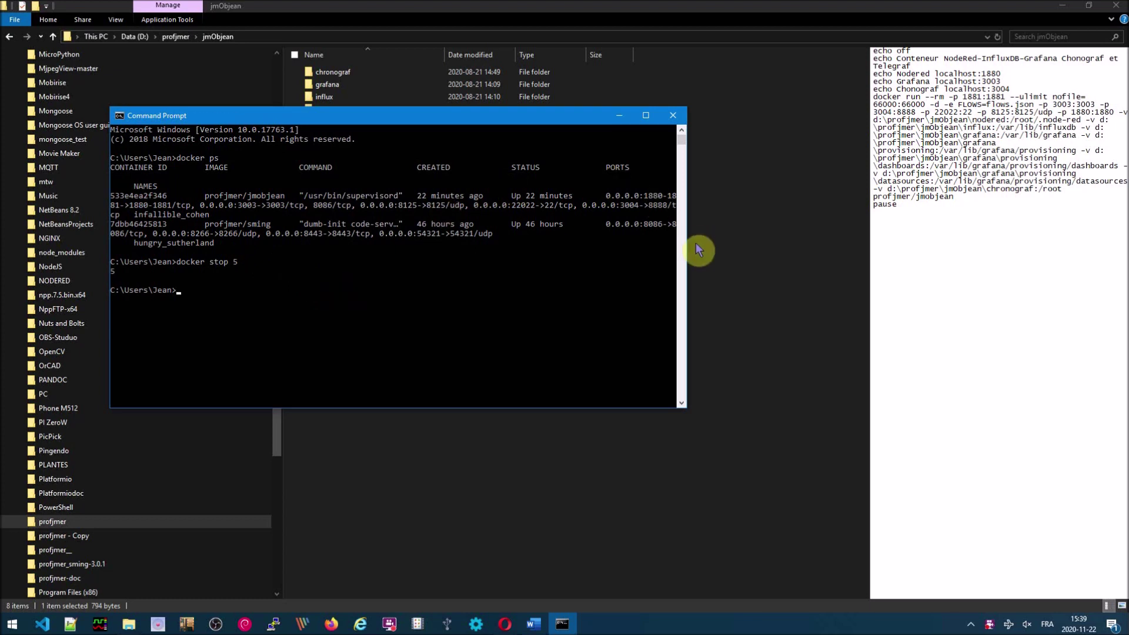
{"action": "left_click", "coordinate": [674, 118]}
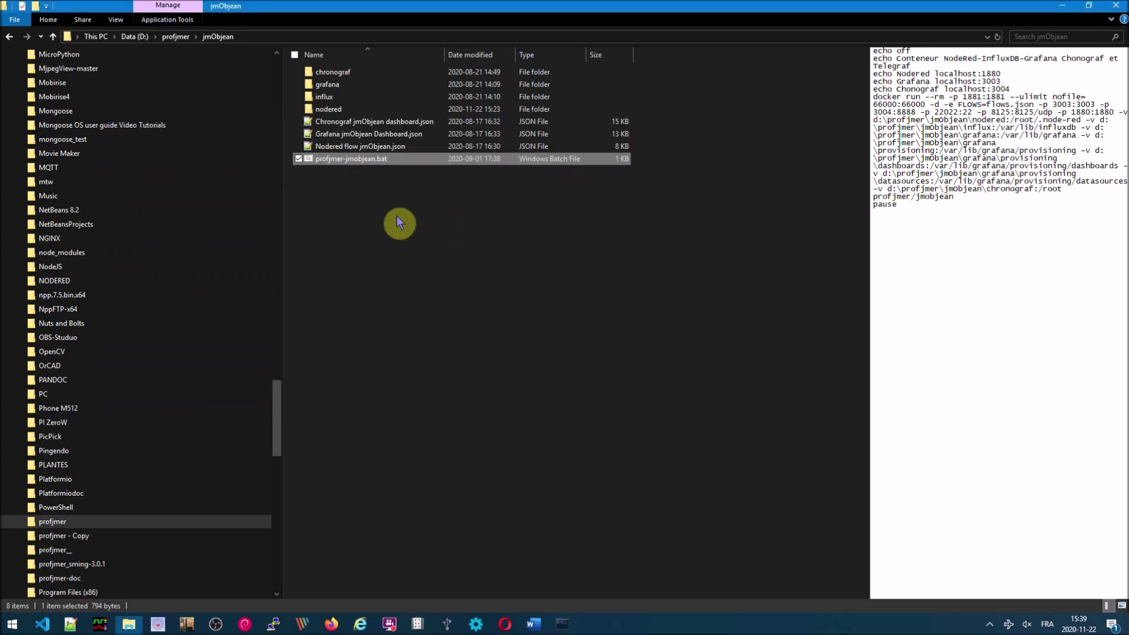
- Rerun profjmer-jmobjean.bat to start a fresh container, then return to Opera
{"action": "double_click", "coordinate": [345, 164]}
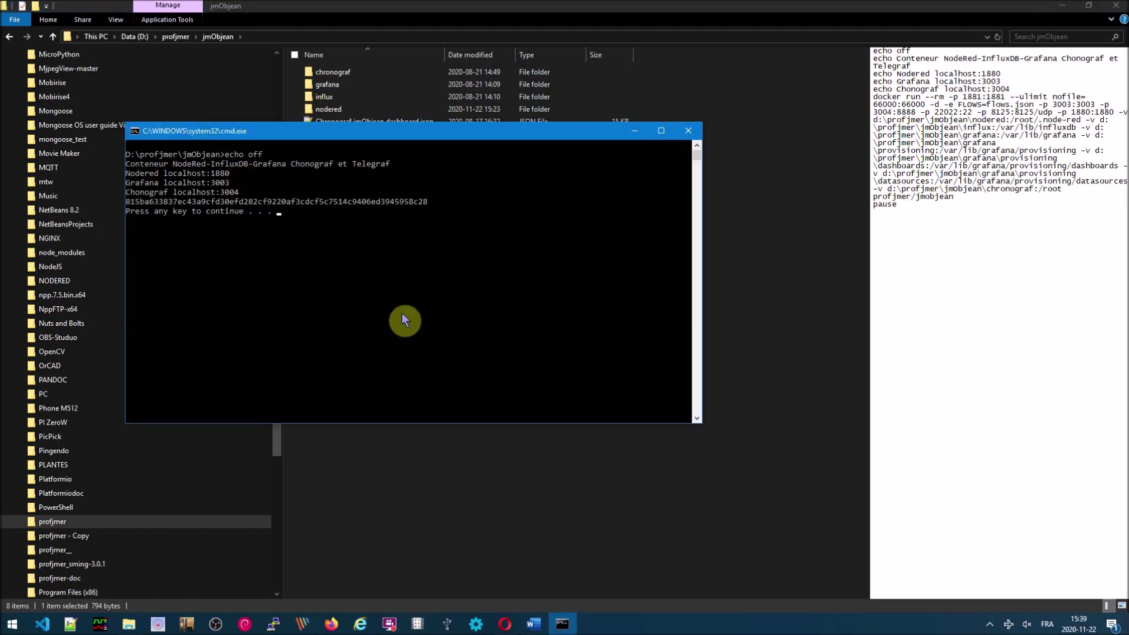
{"action": "key", "text": "Return"}
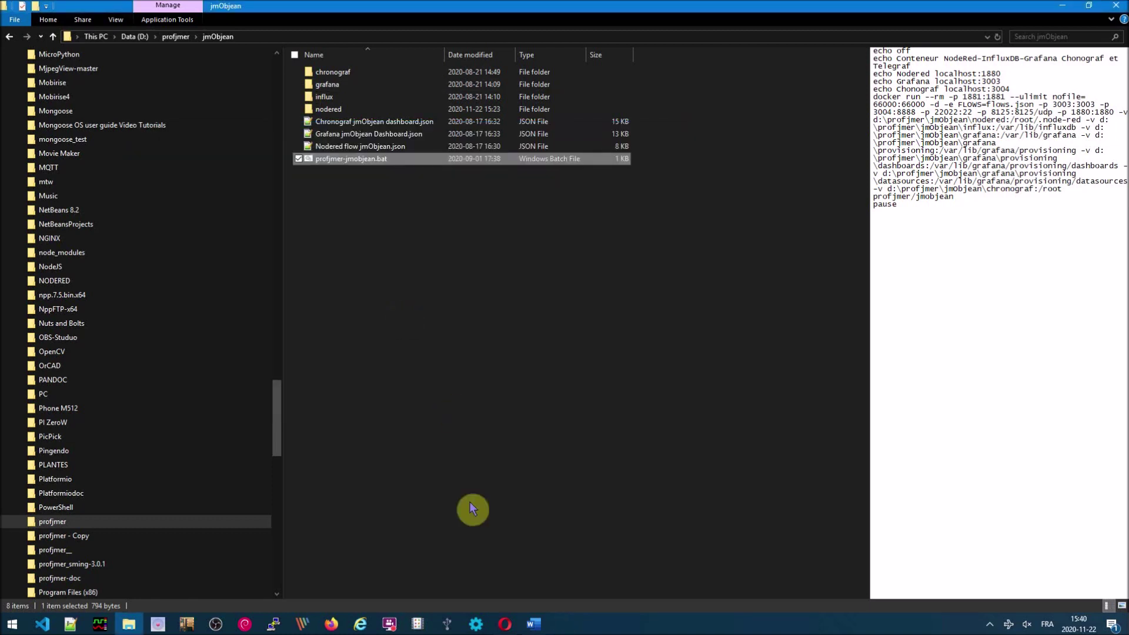
{"action": "left_click", "coordinate": [505, 624]}
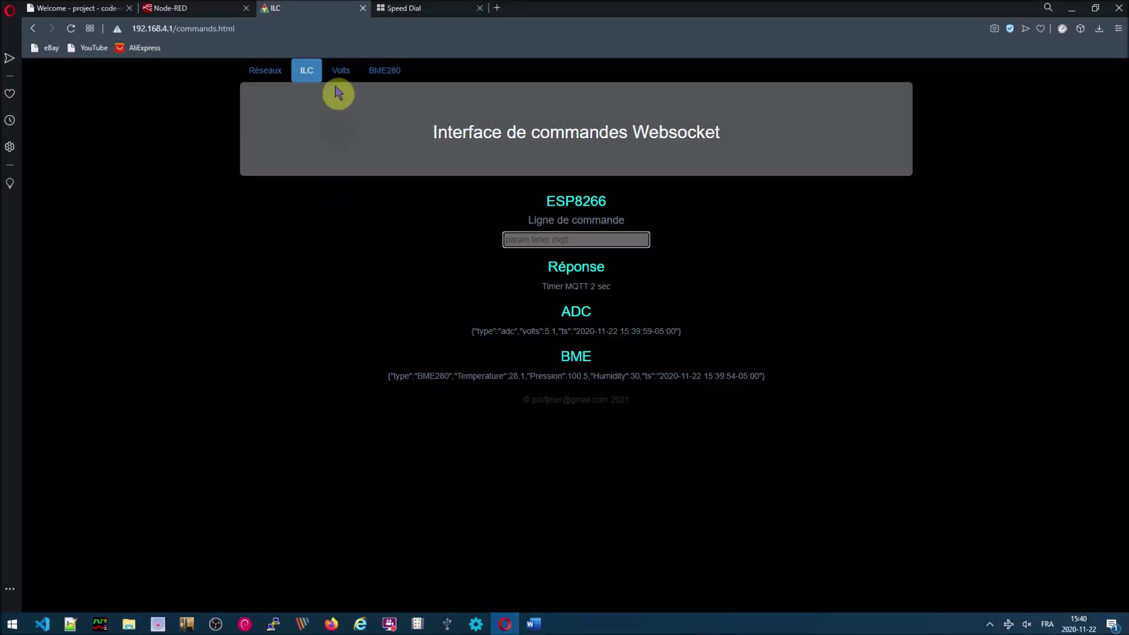
- Load Node-RED at localhost:1880, open the jmObjean flow tab and widen the sidebar
{"action": "left_click", "coordinate": [209, 8]}
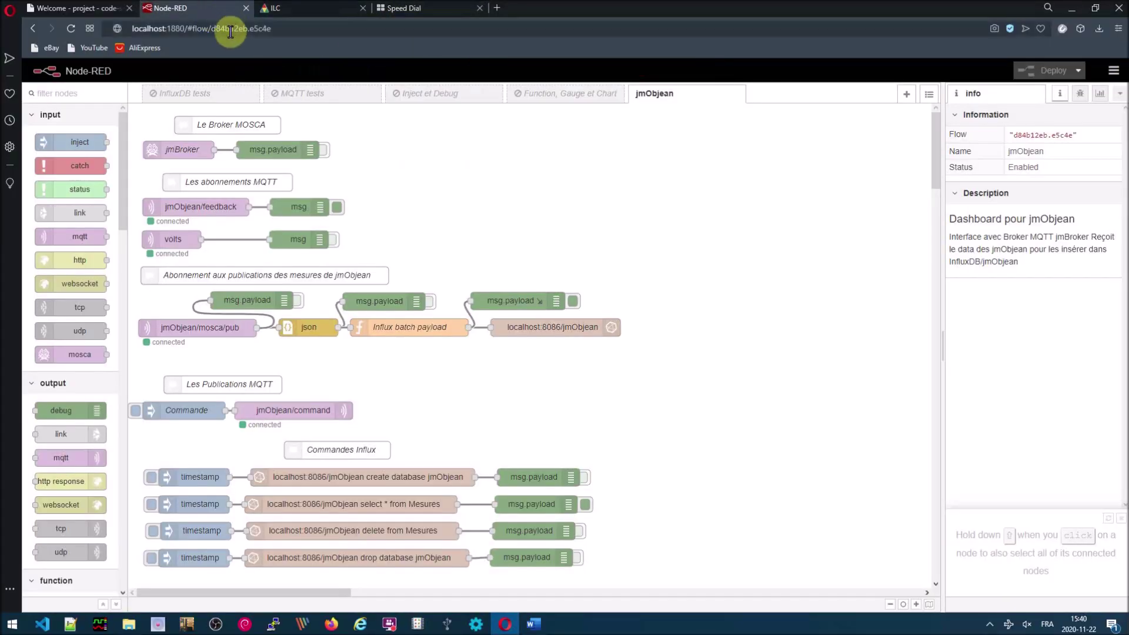
{"action": "left_click_drag", "start_coordinate": [273, 30], "coordinate": [104, 31]}
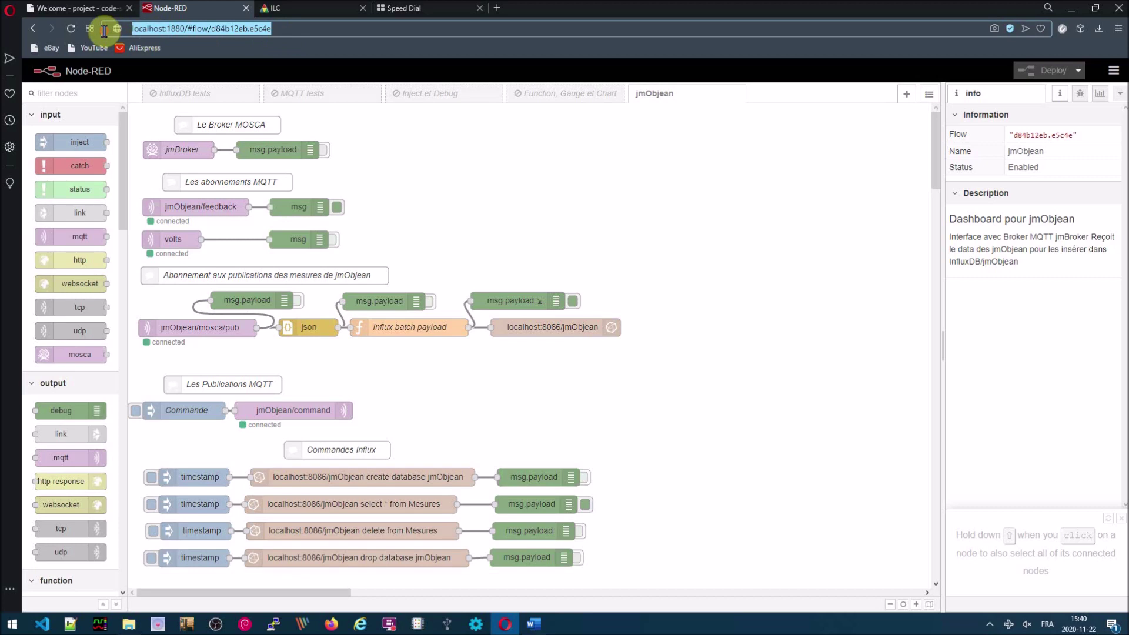
{"action": "type", "text": "localhost:188"}
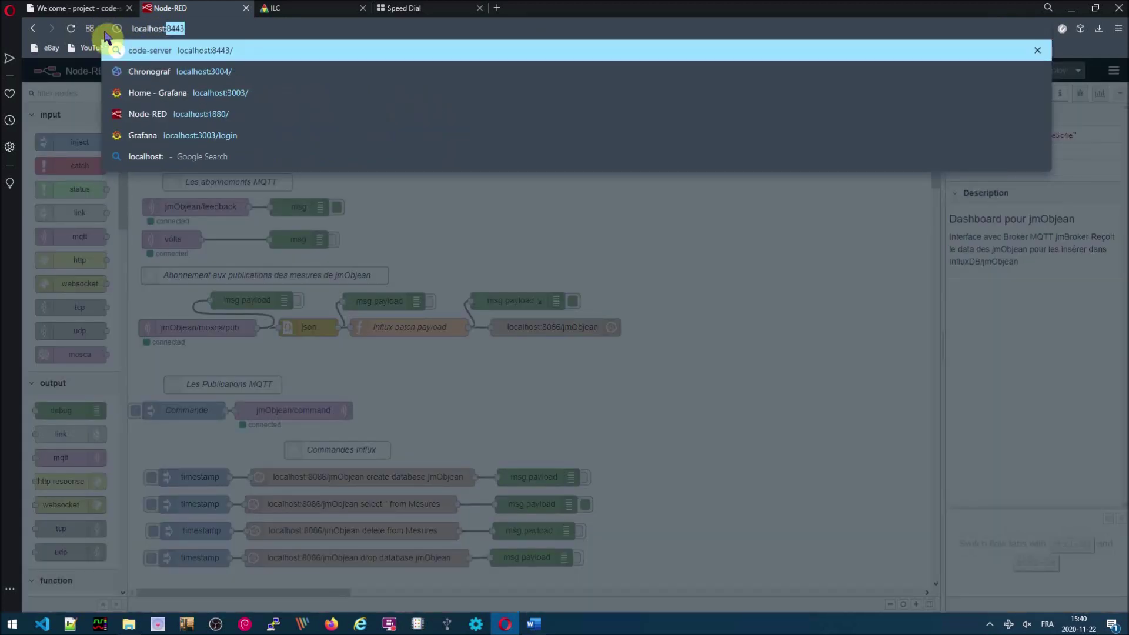
{"action": "type", "text": "0"}
{"action": "key", "text": "Return"}
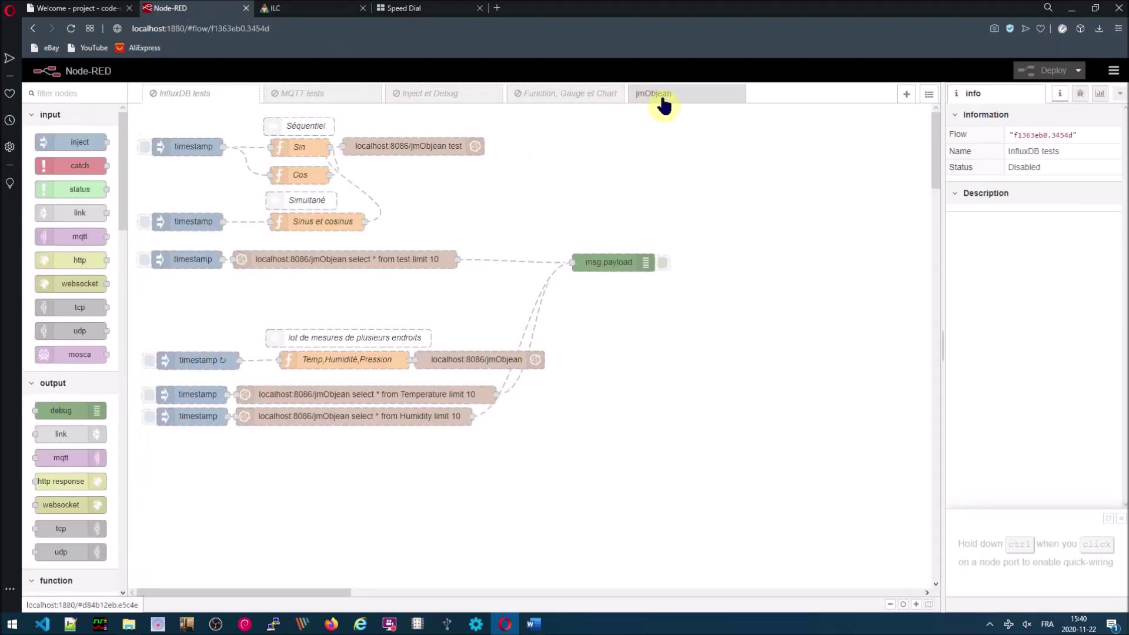
{"action": "left_click", "coordinate": [663, 100]}
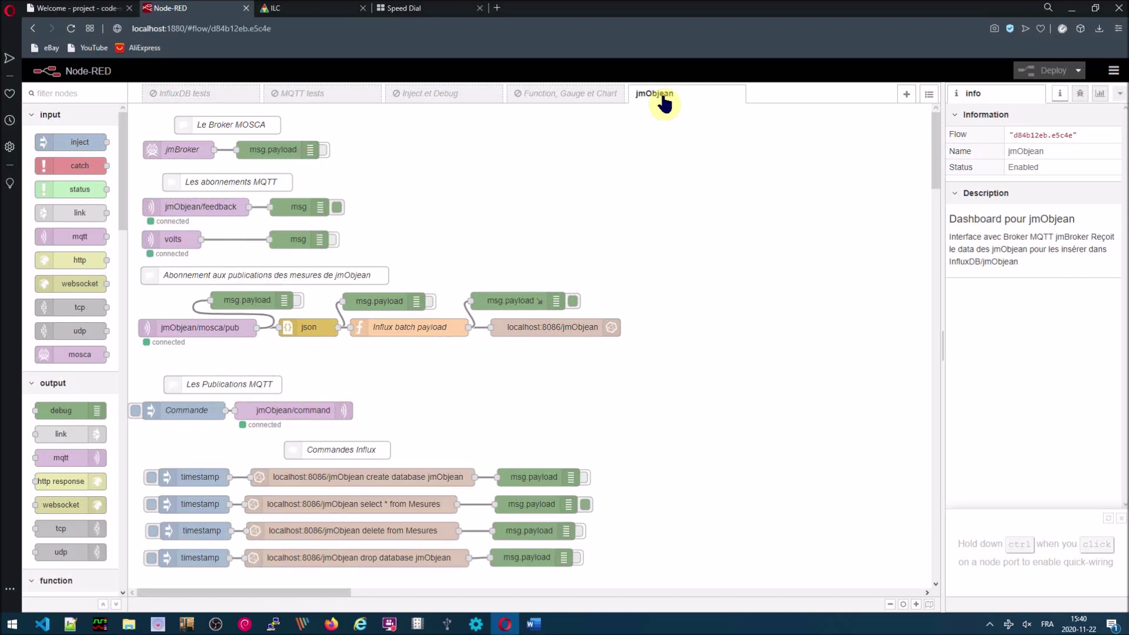
{"action": "left_click_drag", "start_coordinate": [943, 347], "coordinate": [761, 331]}
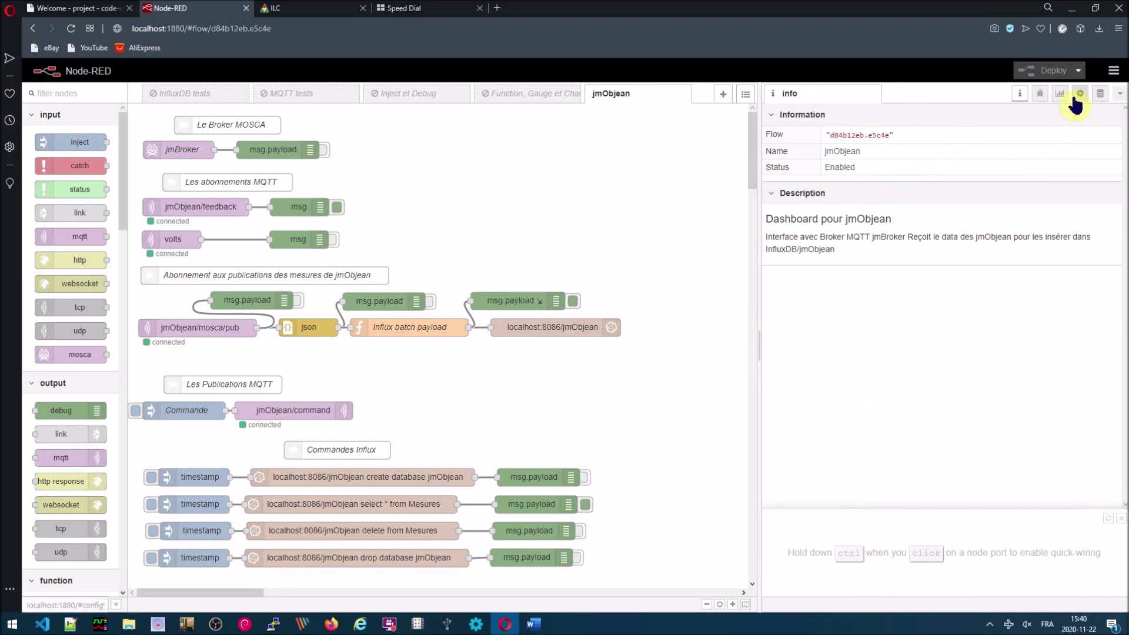
- Clear debug messages and expand a new message to Temperature 28.1, Pression 100.5, Humidity 30 and tags
{"action": "left_click", "coordinate": [1040, 95]}
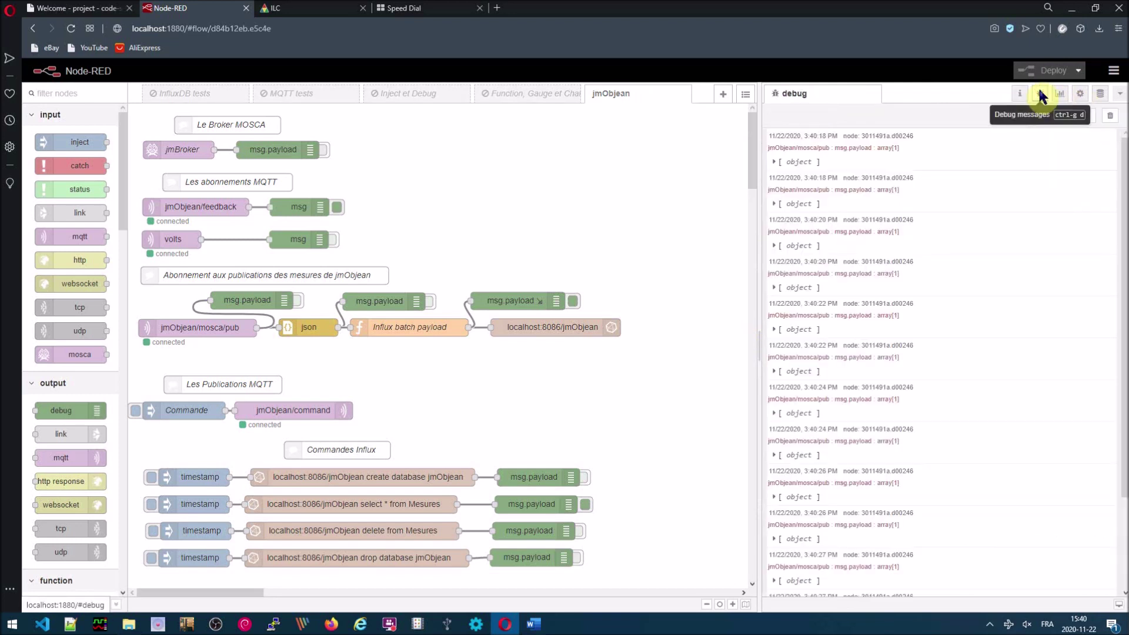
{"action": "left_click", "coordinate": [1107, 118]}
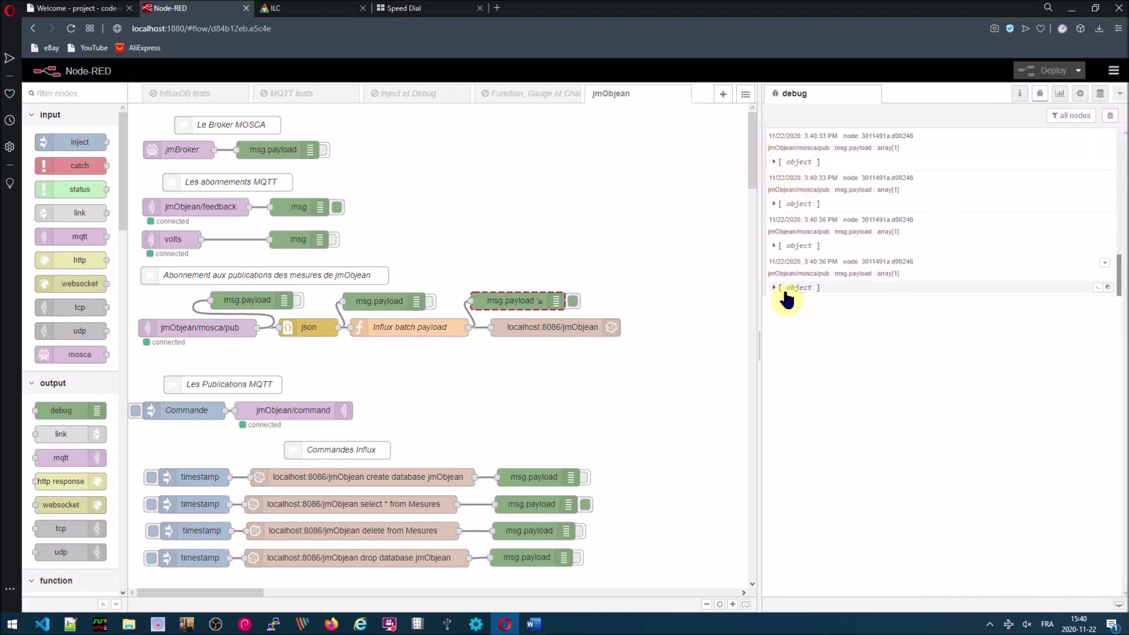
{"action": "left_click", "coordinate": [774, 288]}
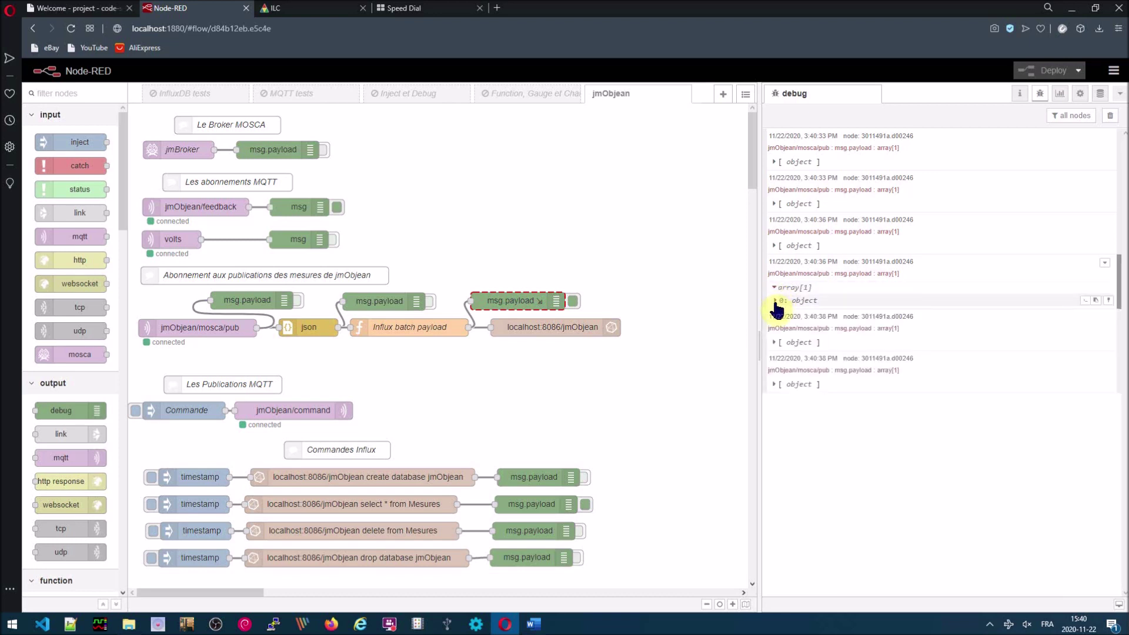
{"action": "left_click", "coordinate": [775, 301]}
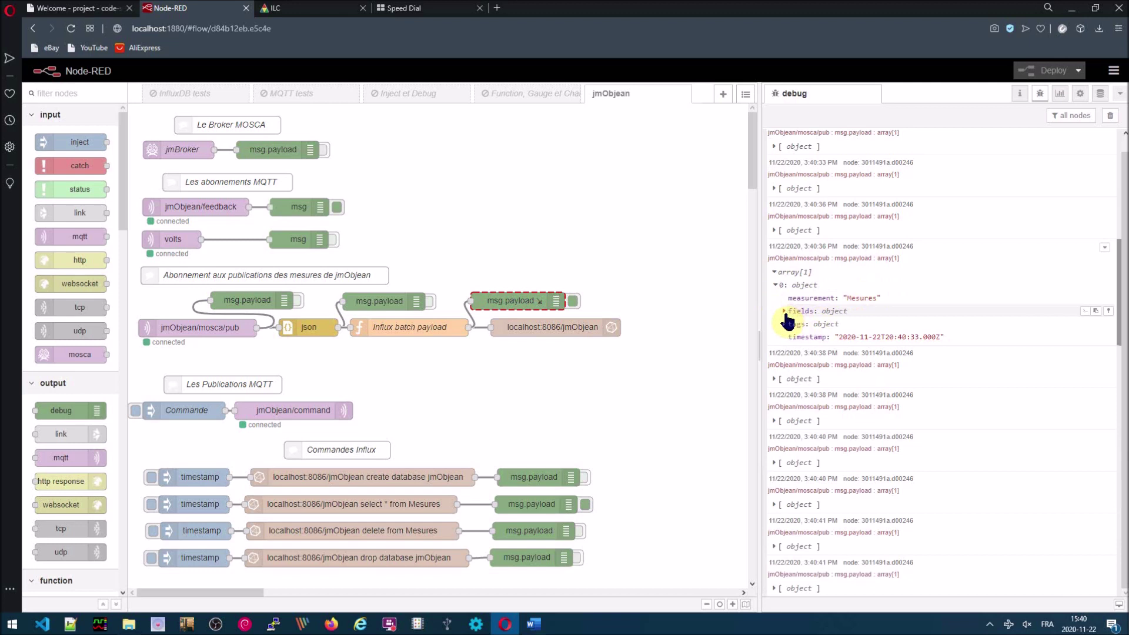
{"action": "left_click", "coordinate": [784, 311]}
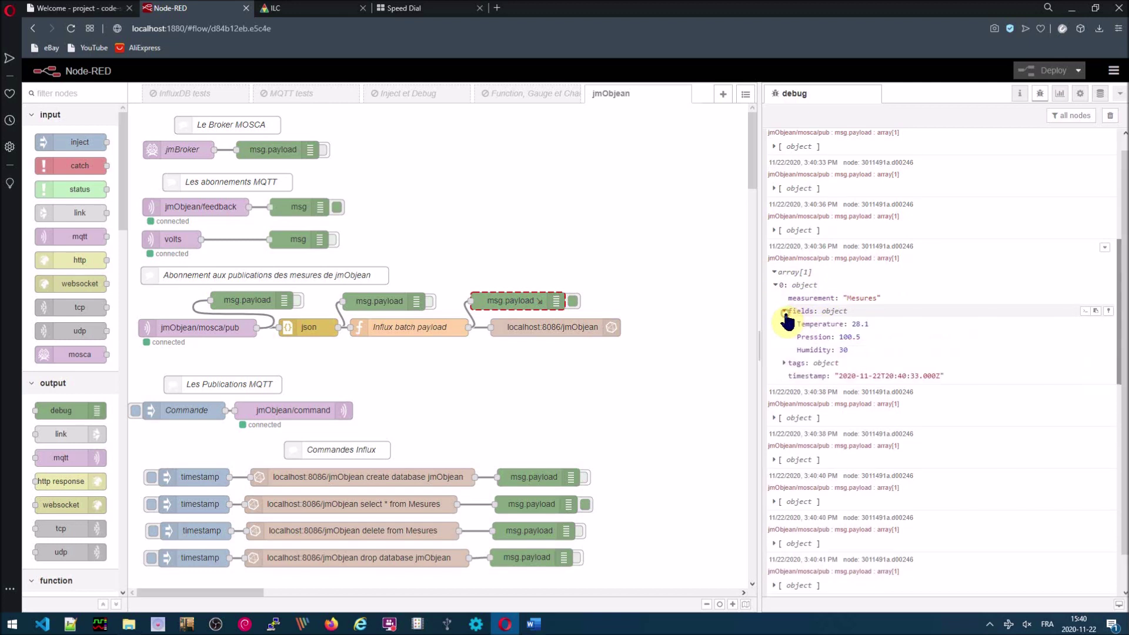
{"action": "left_click", "coordinate": [783, 363]}
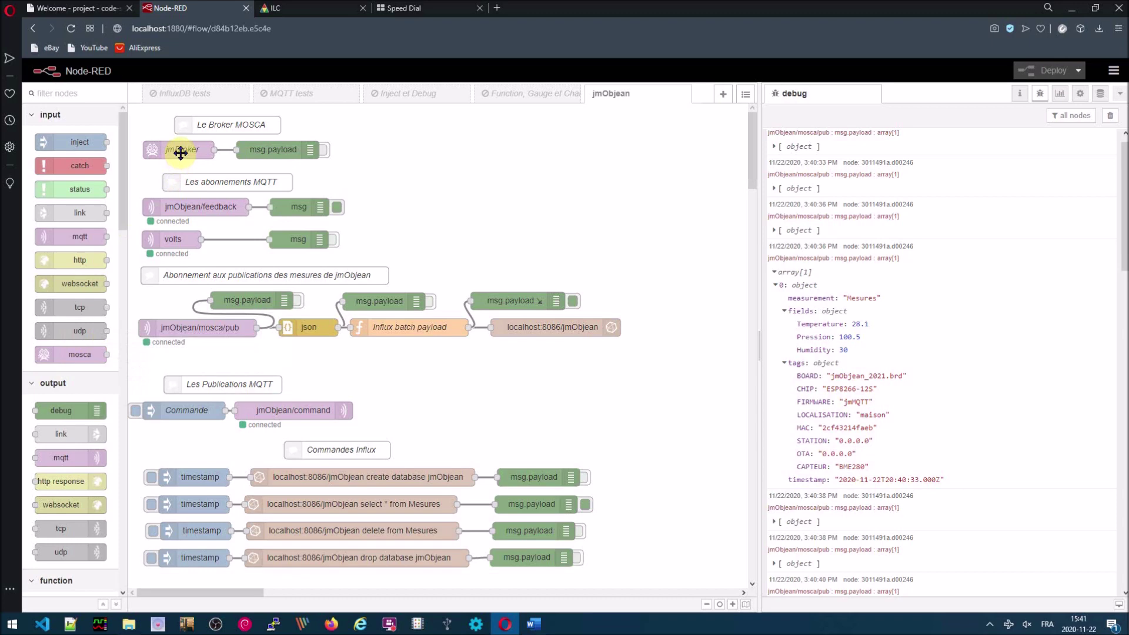
{"action": "left_click", "coordinate": [179, 153]}
{"action": "double_click", "coordinate": [180, 152]}
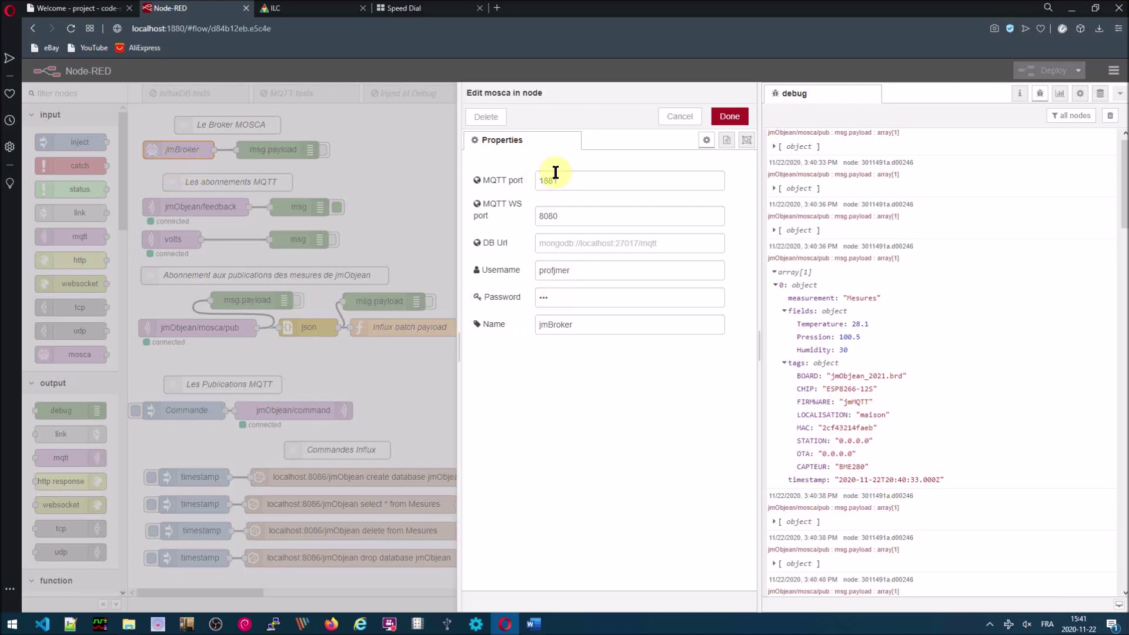
{"action": "left_click", "coordinate": [679, 117]}
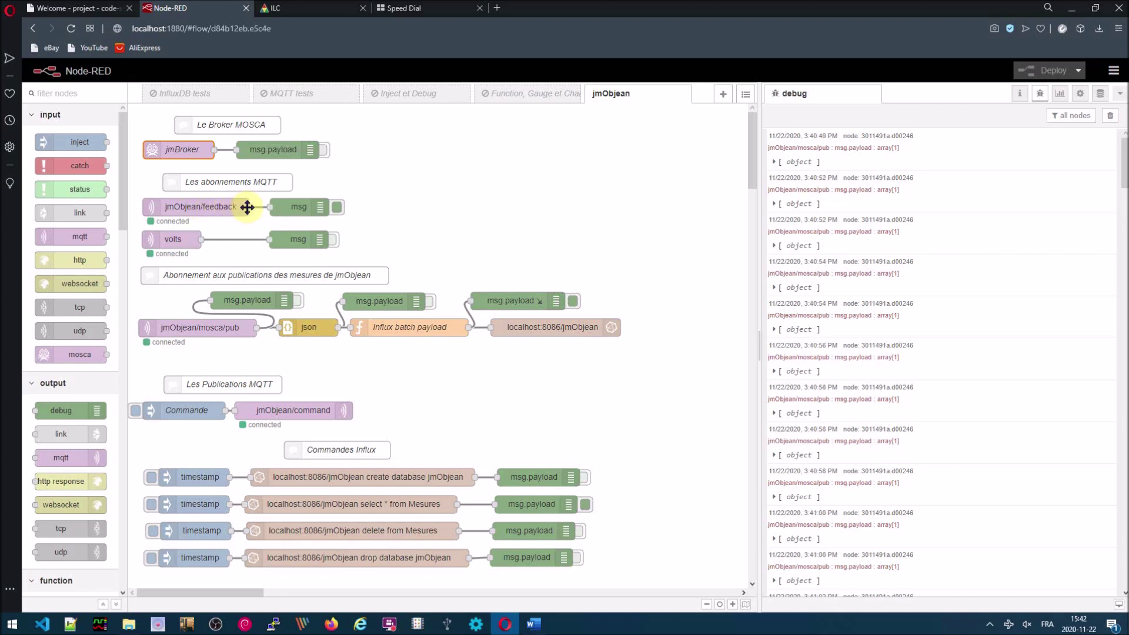
- Toggle the feedback debug output off and on, then open the Influx batch payload function's code
{"action": "left_click", "coordinate": [337, 208]}
{"action": "left_click", "coordinate": [338, 208]}
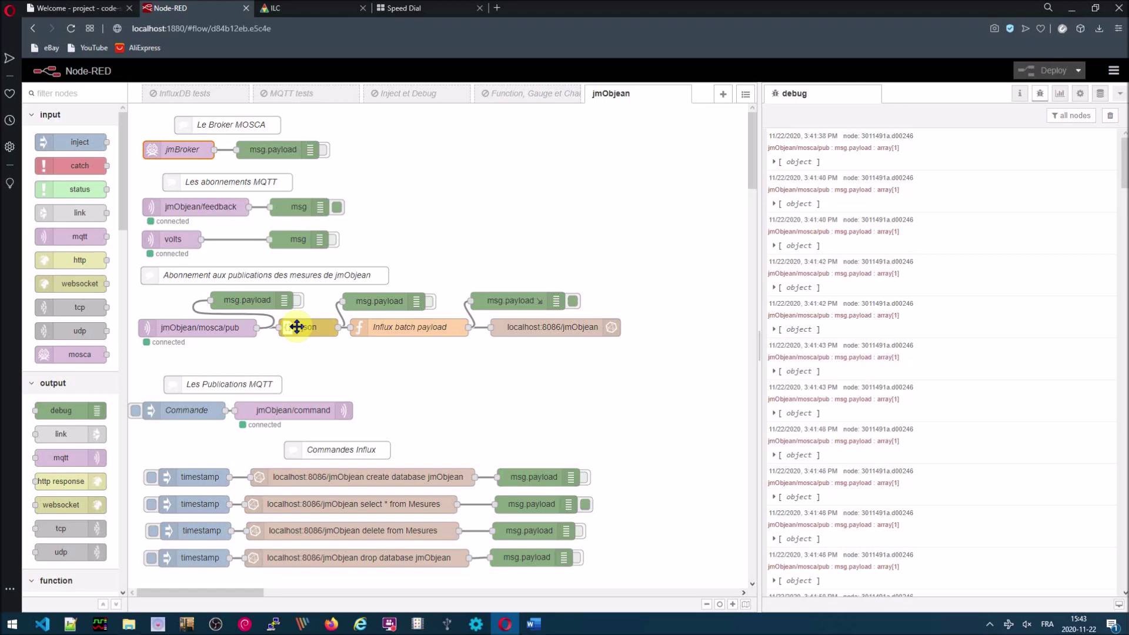
{"action": "left_click", "coordinate": [413, 331]}
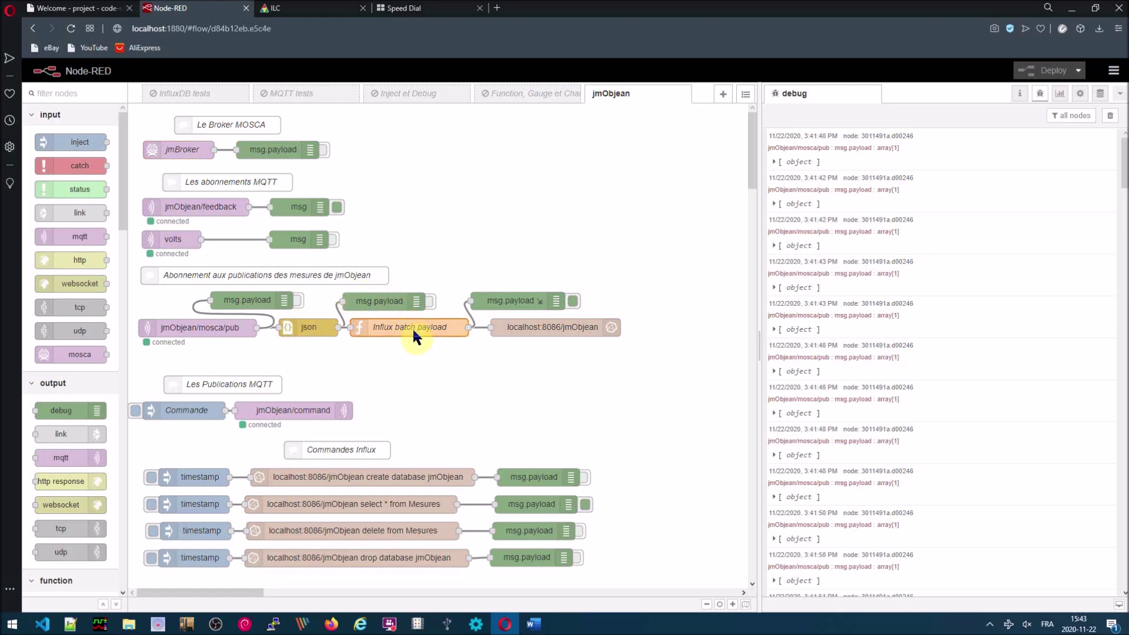
{"action": "double_click", "coordinate": [414, 330]}
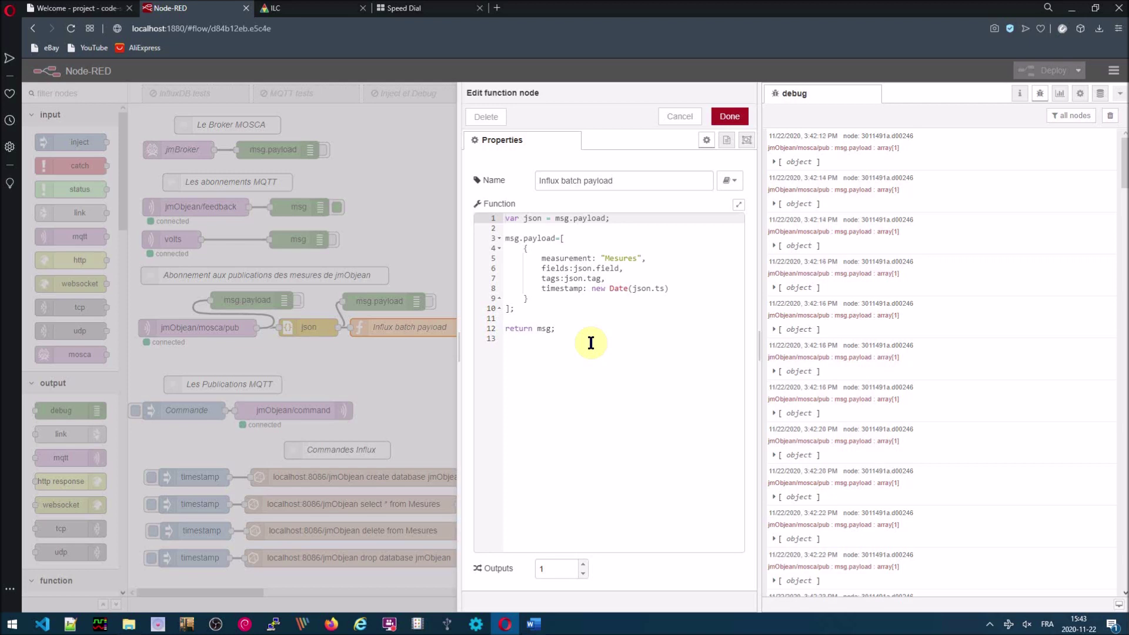
- Review the measurement, fields, tags and timestamp lines, then bring up the influx batch node settings
{"action": "left_click", "coordinate": [633, 259]}
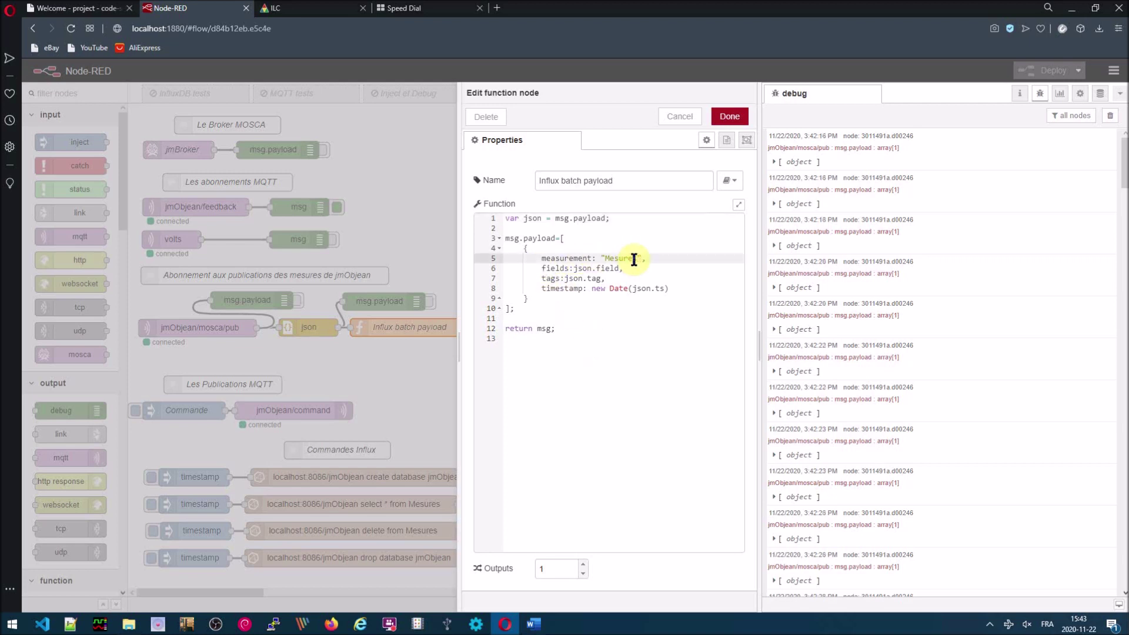
{"action": "left_click", "coordinate": [613, 268]}
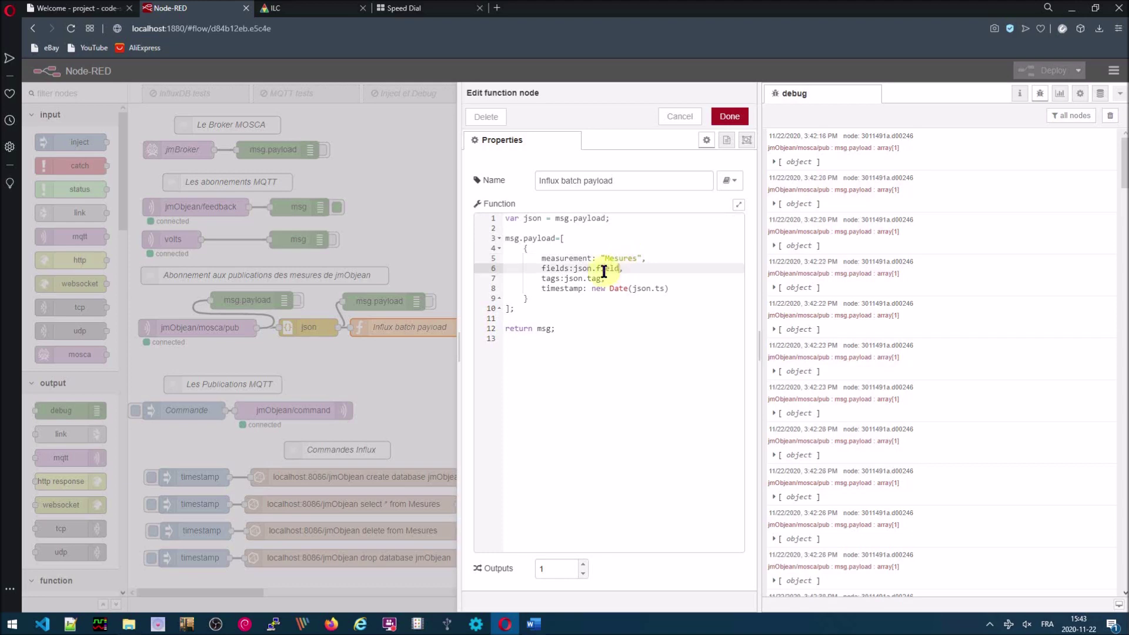
{"action": "left_click", "coordinate": [591, 278]}
{"action": "left_click", "coordinate": [583, 289]}
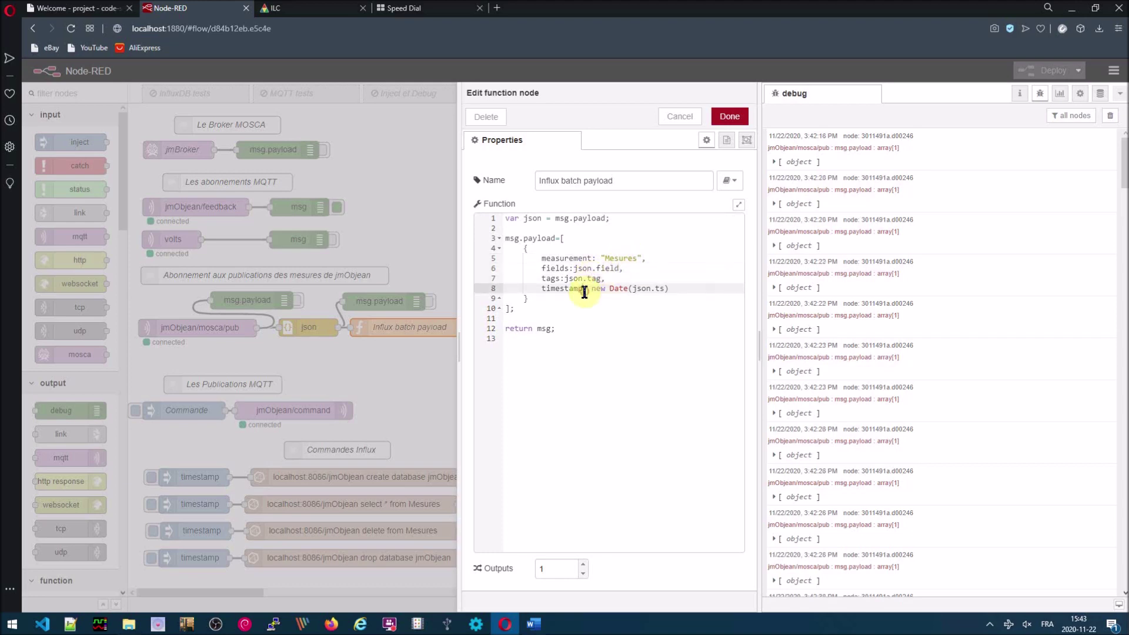
{"action": "key", "text": "ctrl+Return"}
{"action": "double_click", "coordinate": [552, 326]}
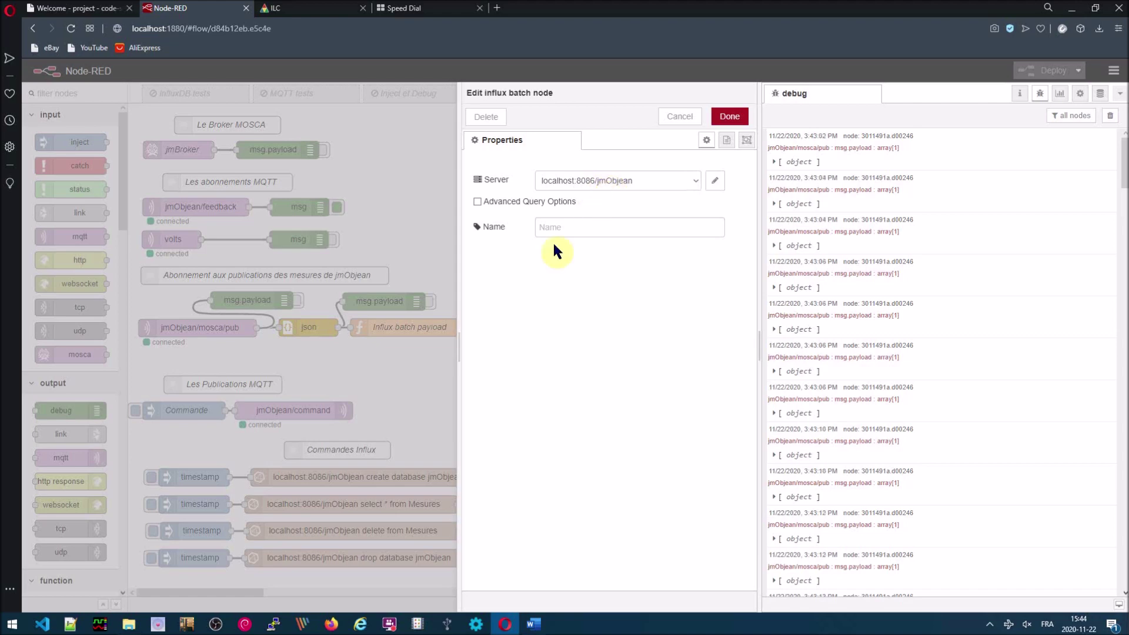
- Close the Edit influx batch tray to return to the jmObjean flow
{"action": "left_click", "coordinate": [393, 393]}
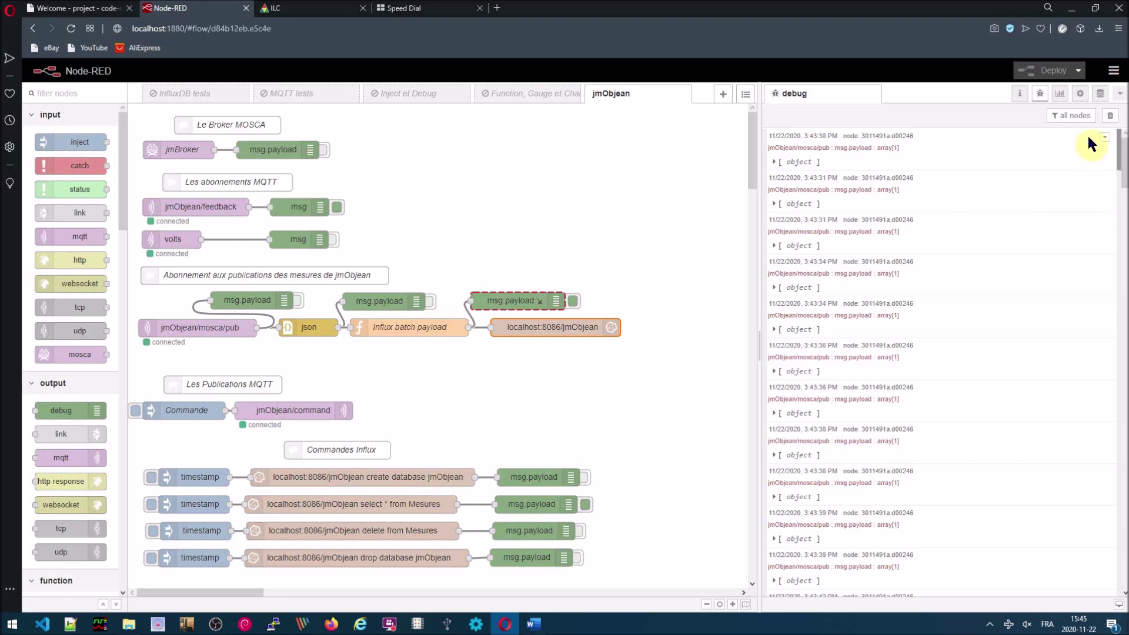
- Clear the debug log and run select * from Mesures, expanding its 1251-record result
{"action": "left_click", "coordinate": [1110, 115]}
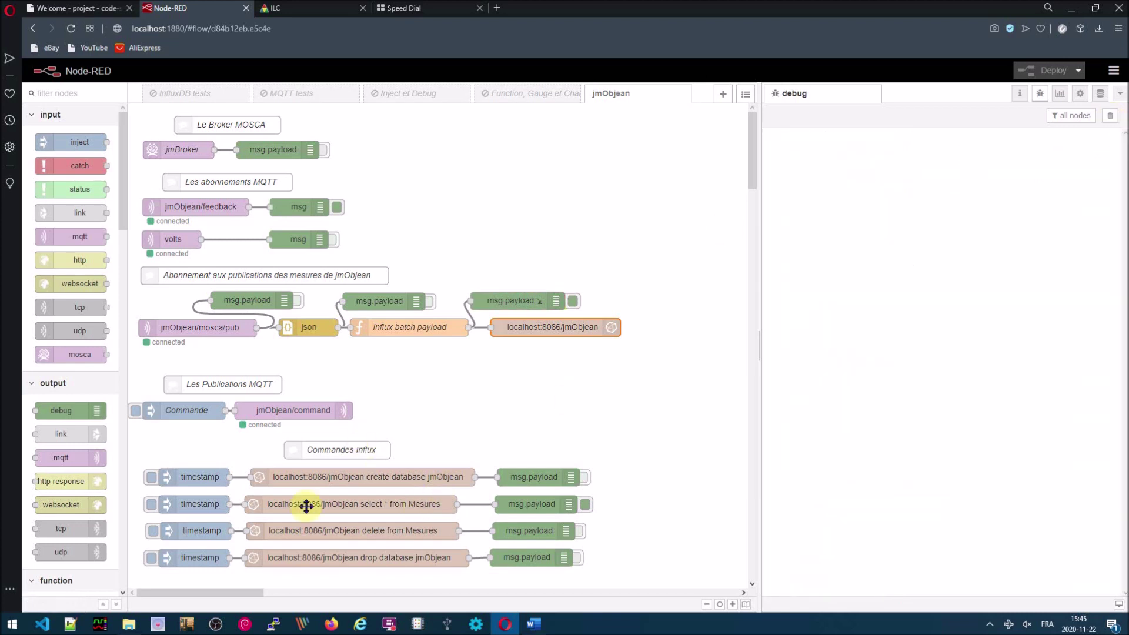
{"action": "left_click", "coordinate": [152, 505]}
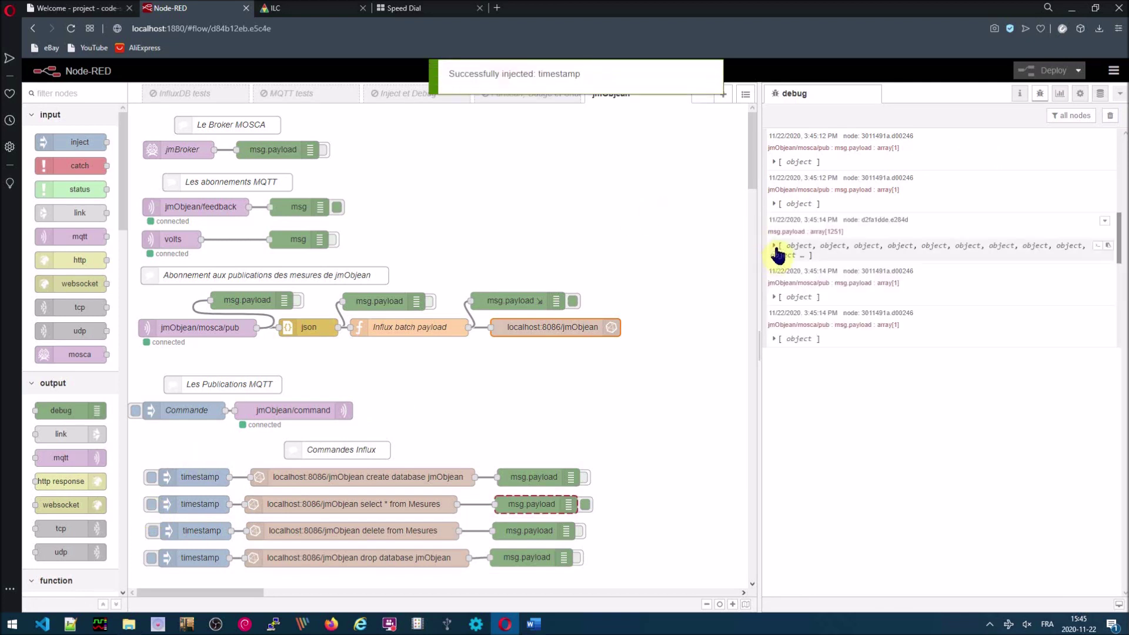
{"action": "left_click", "coordinate": [776, 247]}
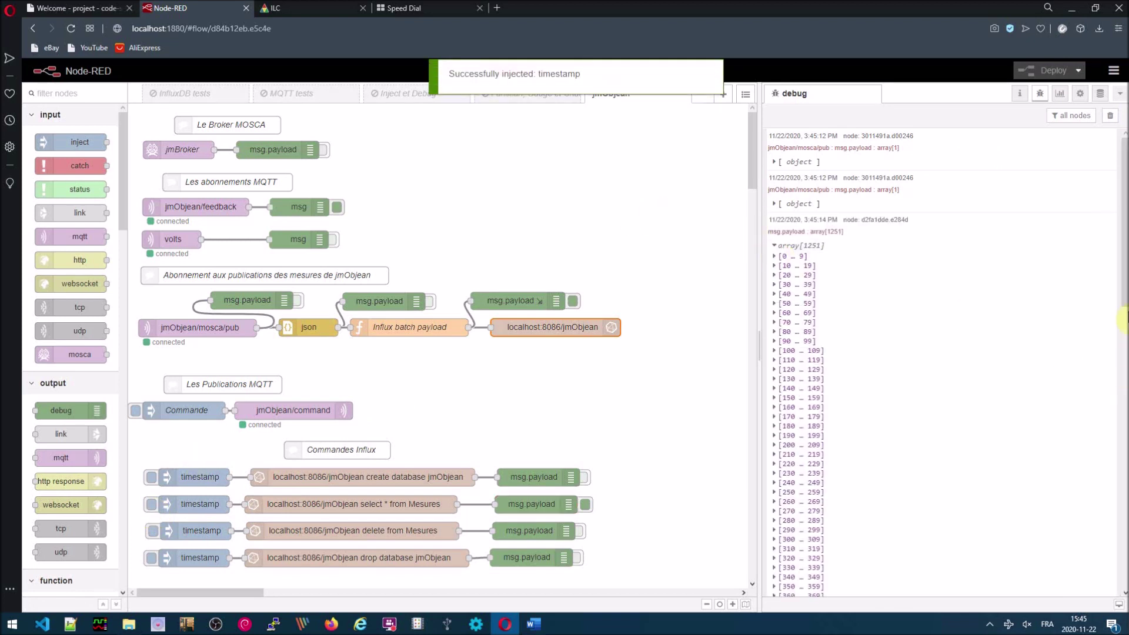
{"action": "scroll", "coordinate": [1122, 344], "scroll_direction": "down", "scroll_amount": 1}
{"action": "scroll", "coordinate": [1122, 344], "scroll_direction": "down", "scroll_amount": 15}
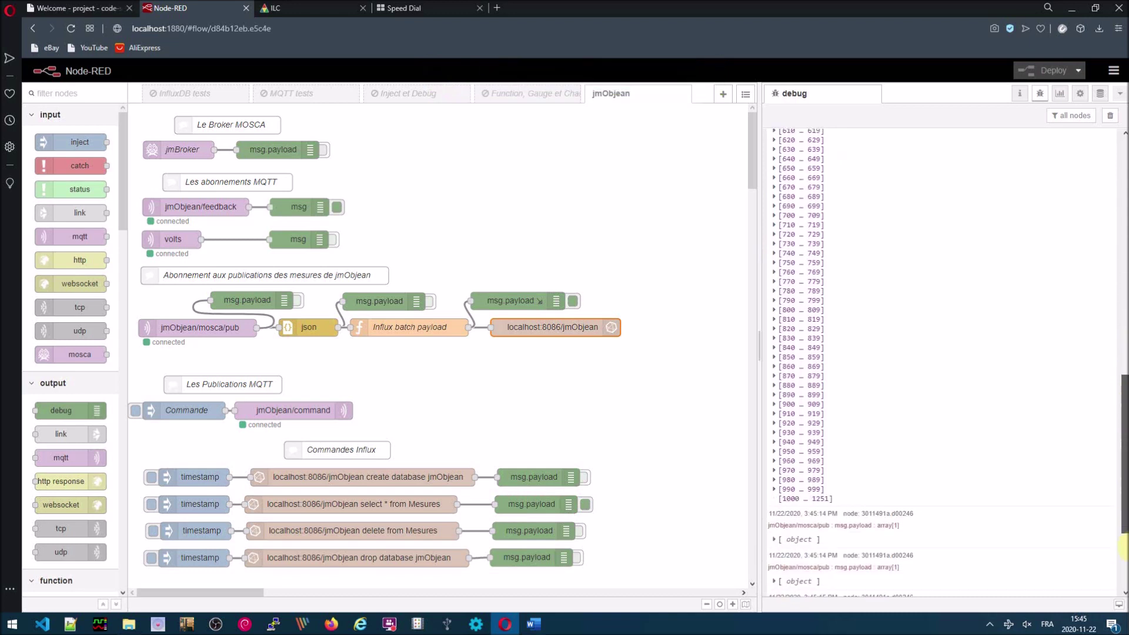
{"action": "left_click_drag", "start_coordinate": [1120, 447], "coordinate": [1117, 282]}
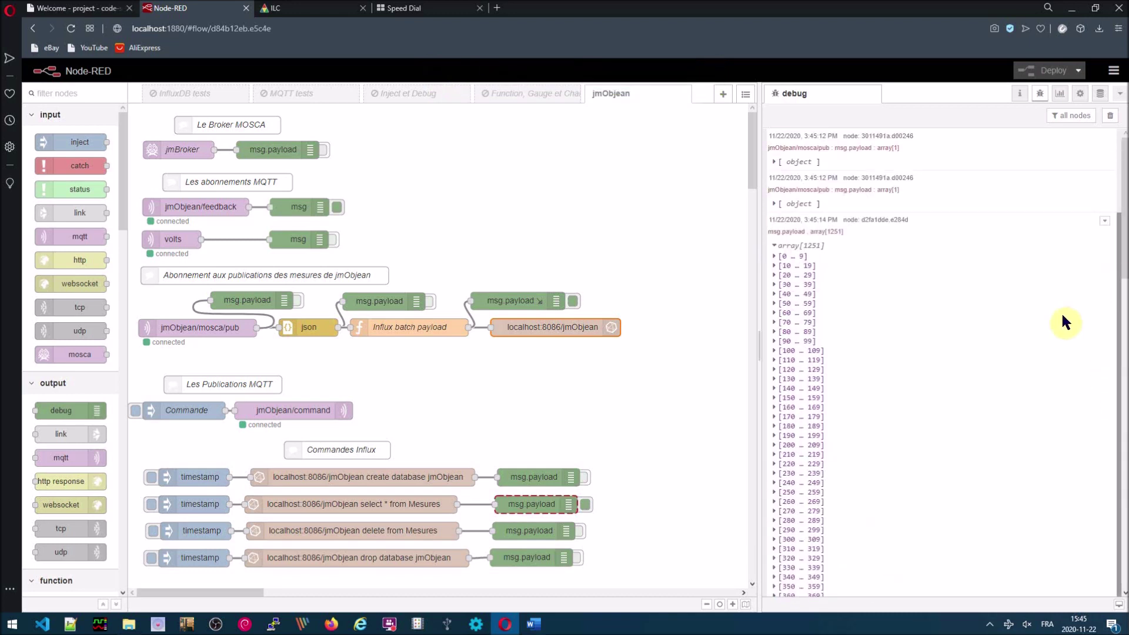
- Delete from Mesures, clear the log, and rerun the select to get 10 records
{"action": "left_click", "coordinate": [152, 531]}
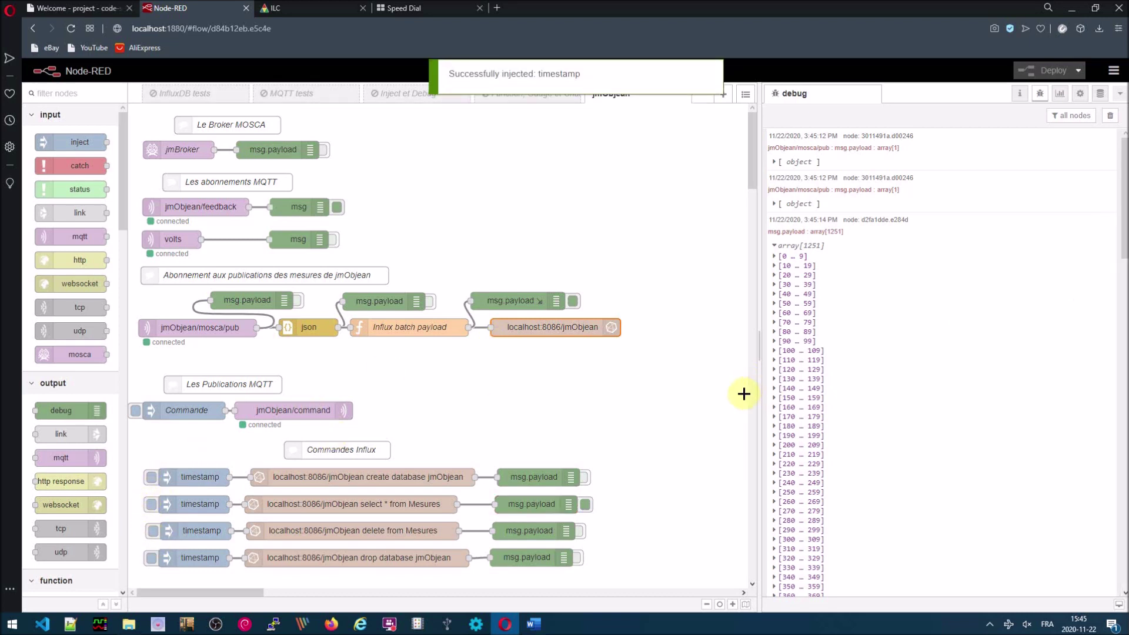
{"action": "left_click", "coordinate": [1110, 115]}
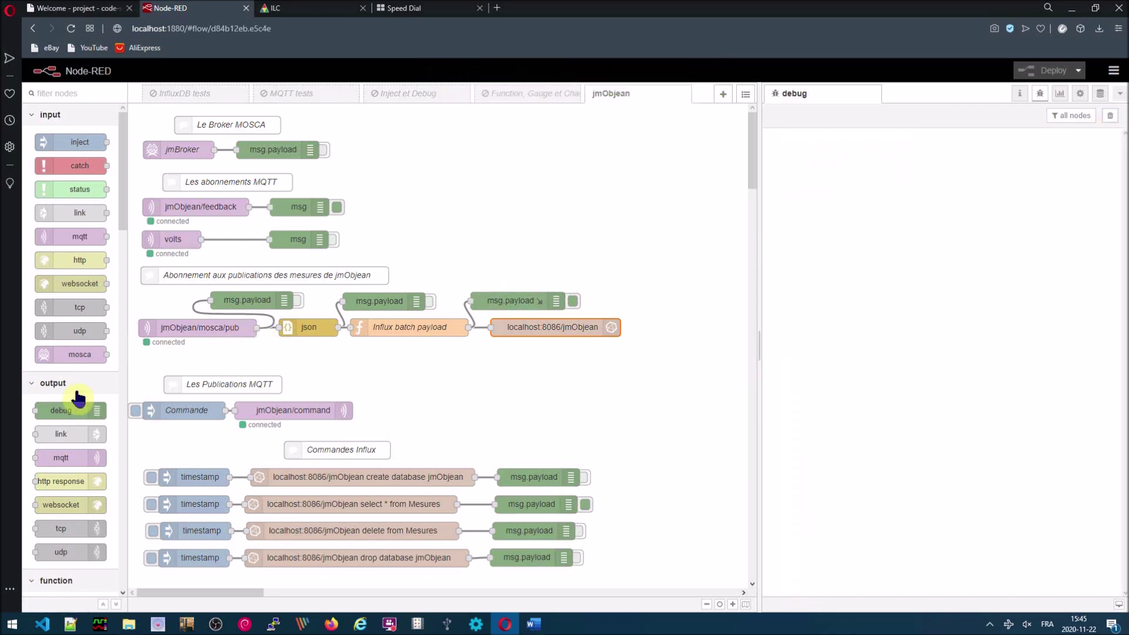
{"action": "left_click", "coordinate": [144, 505]}
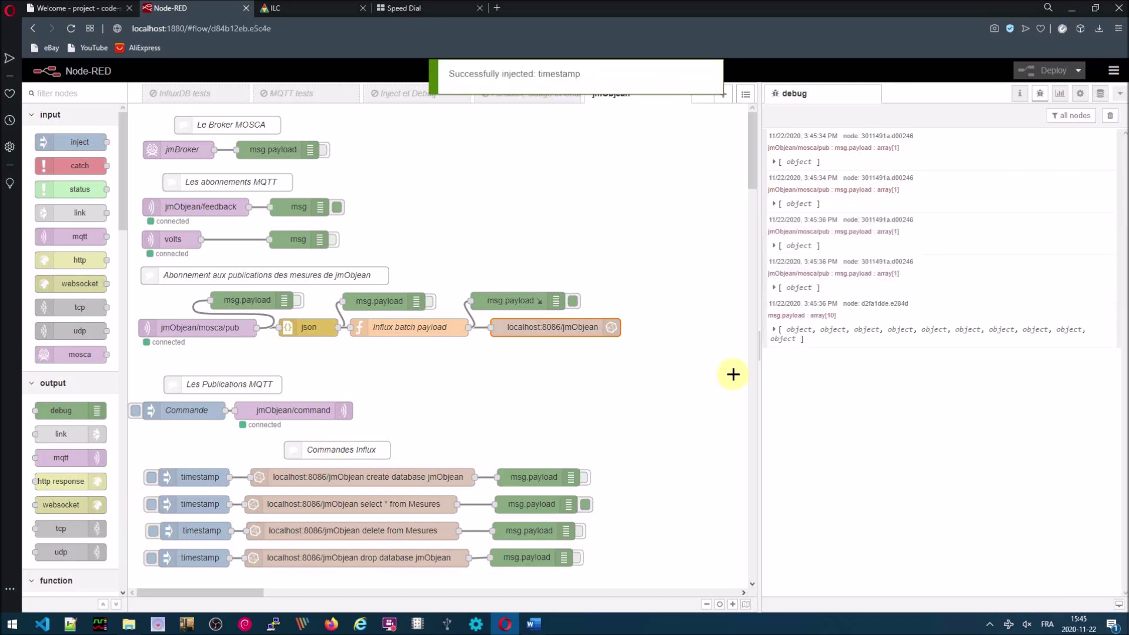
{"action": "left_click", "coordinate": [774, 330]}
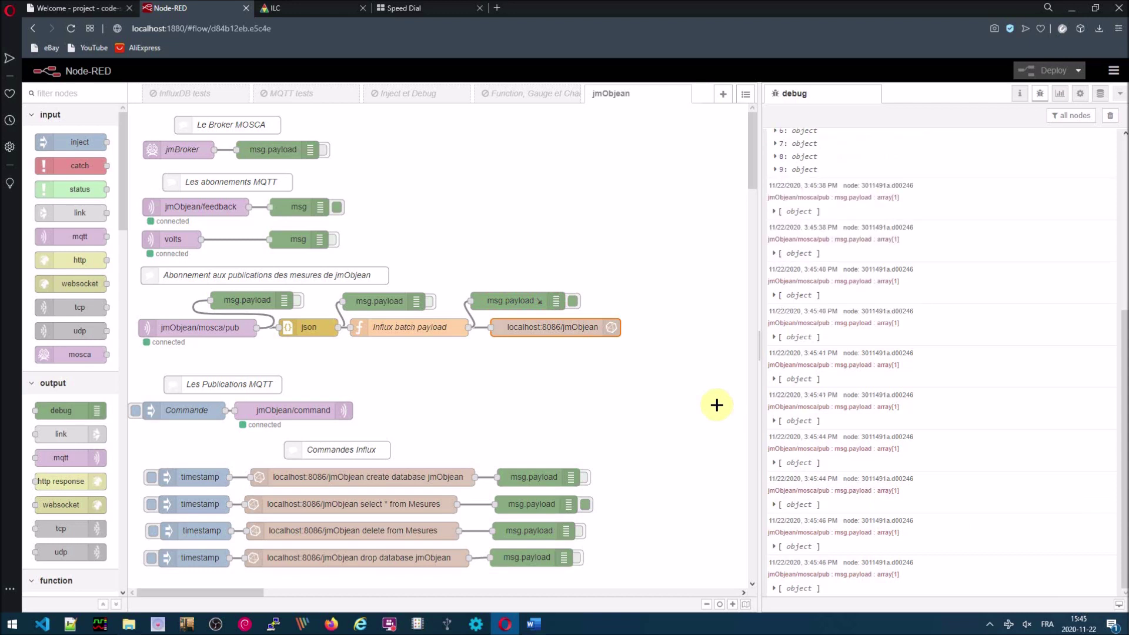
- Drop the jmObjean database and create it again
{"action": "left_click", "coordinate": [151, 560]}
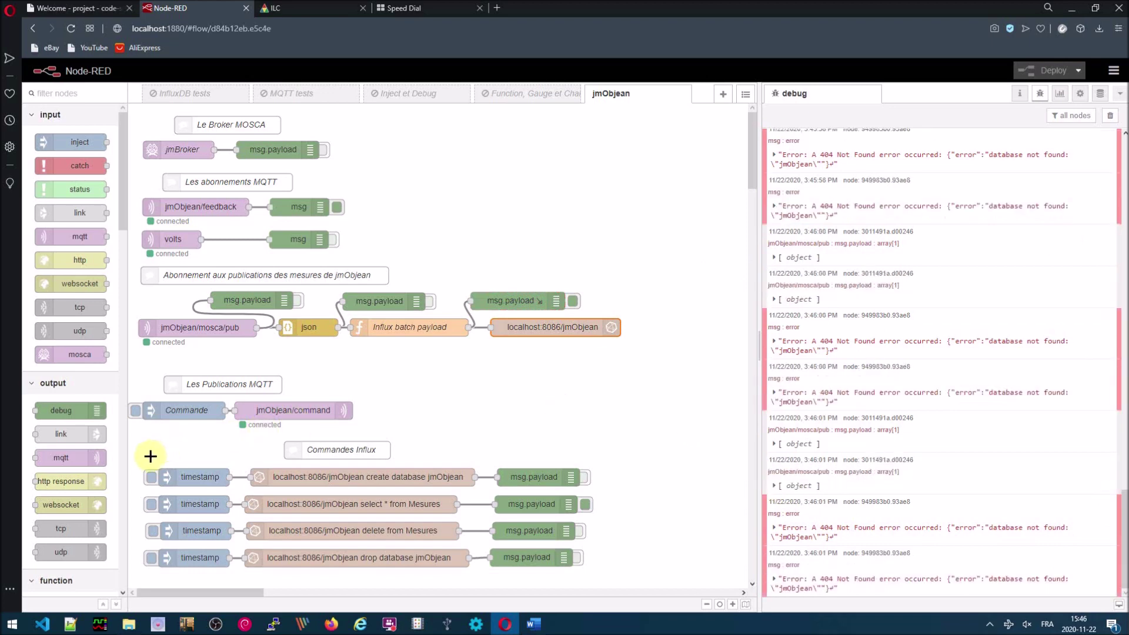
{"action": "left_click", "coordinate": [151, 478]}
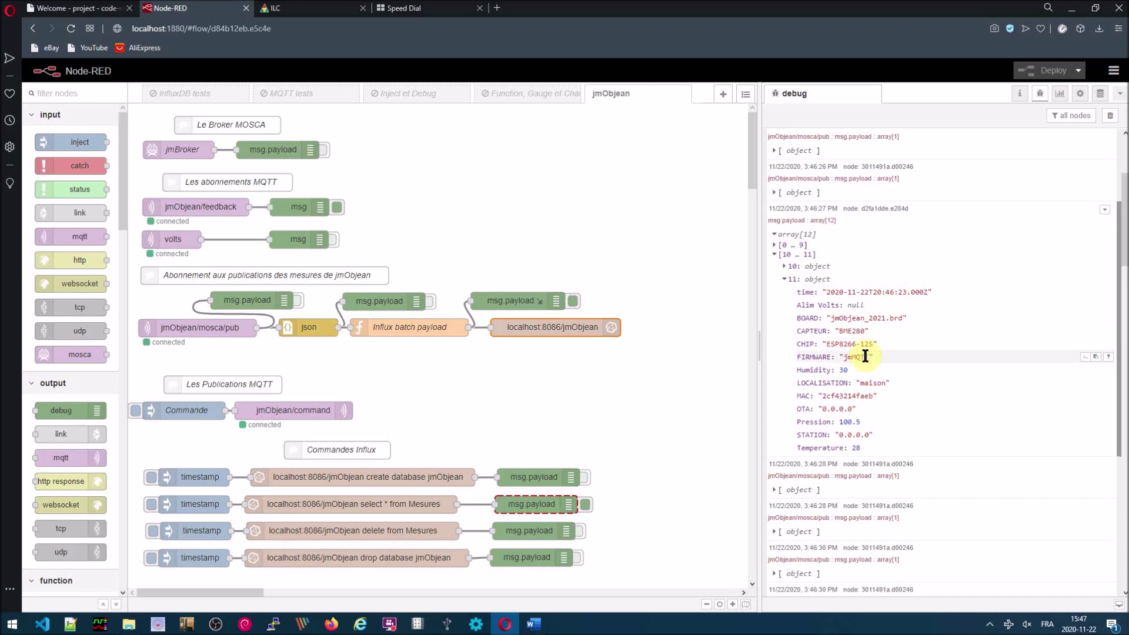
- Expand record 10, clear the debug log, and view the jmObjean/command MQTT out settings
{"action": "left_click", "coordinate": [783, 267]}
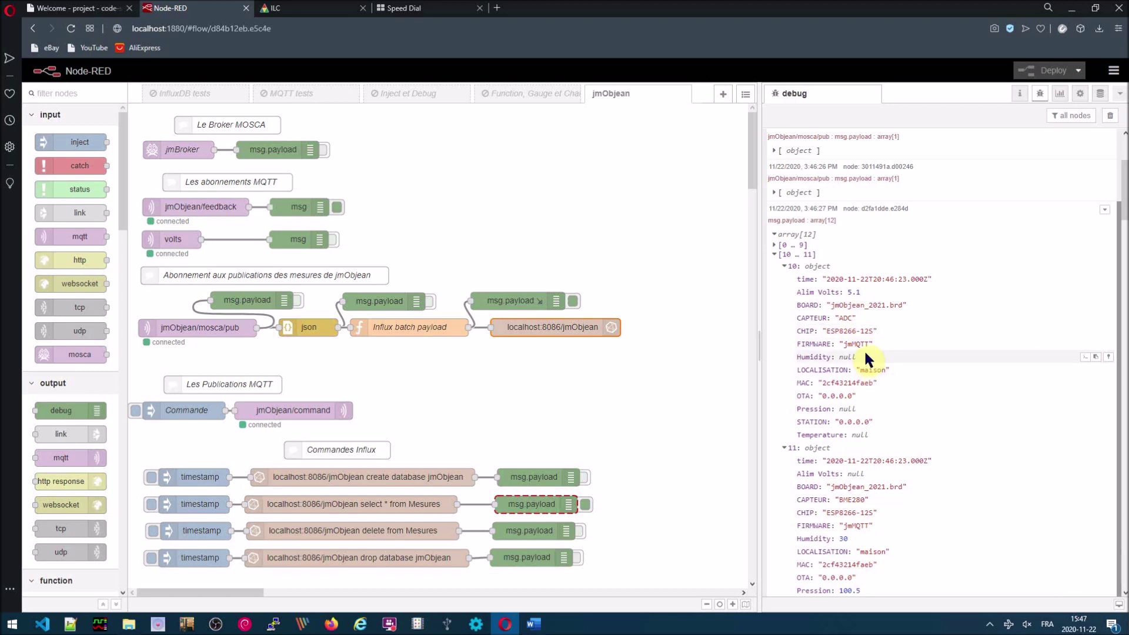
{"action": "left_click", "coordinate": [1111, 116]}
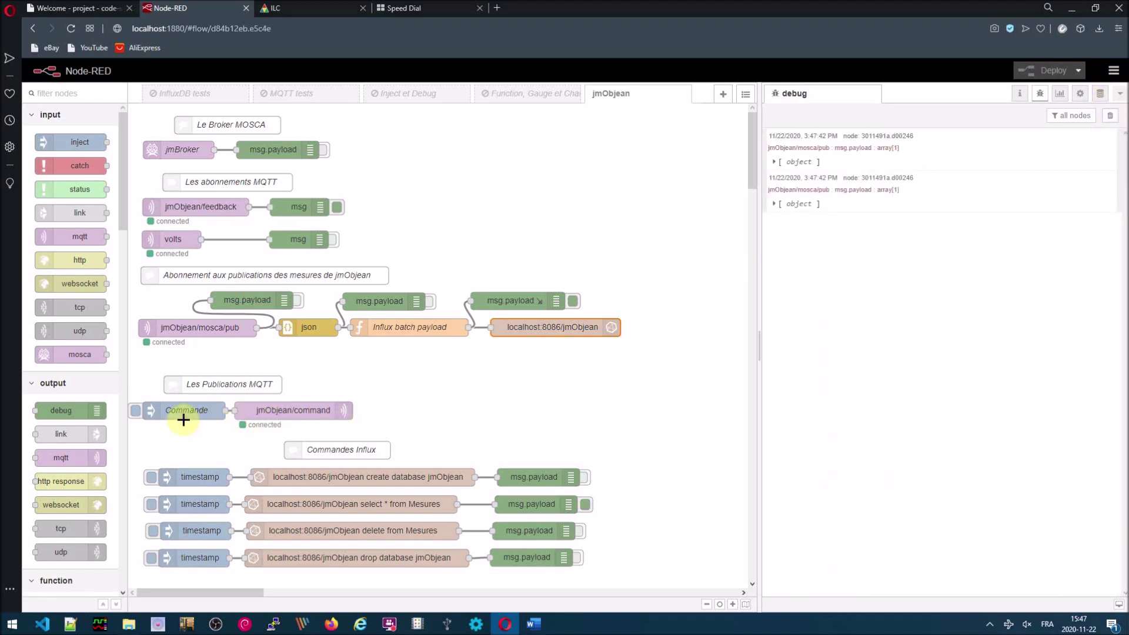
{"action": "double_click", "coordinate": [294, 410]}
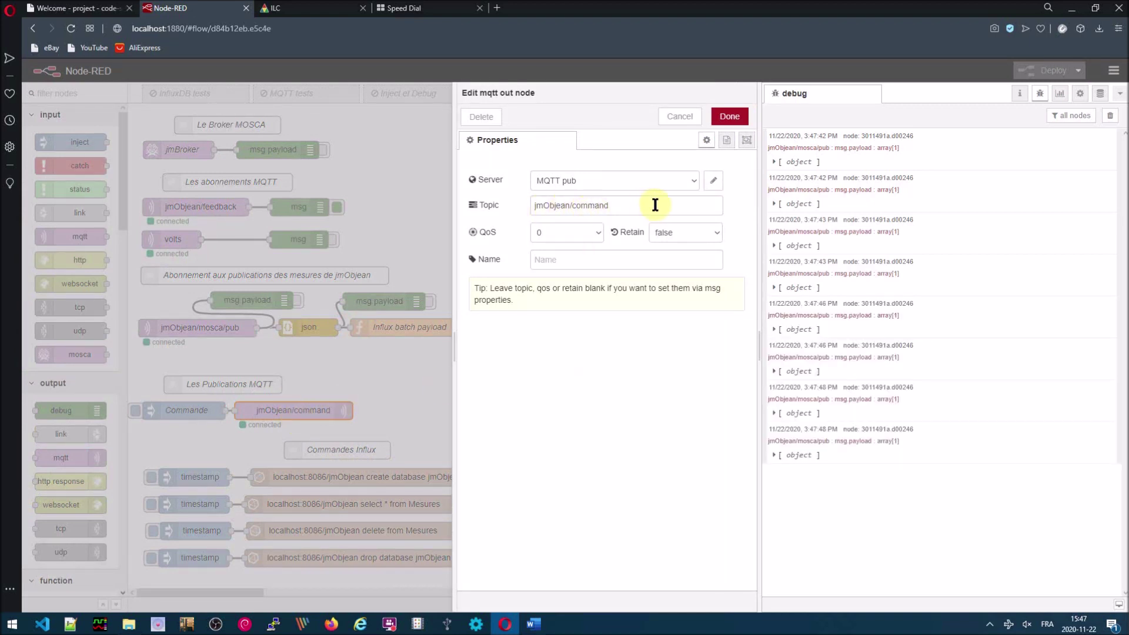
- Cancel the MQTT out settings unchanged and select the Commande inject node
{"action": "left_click", "coordinate": [688, 117]}
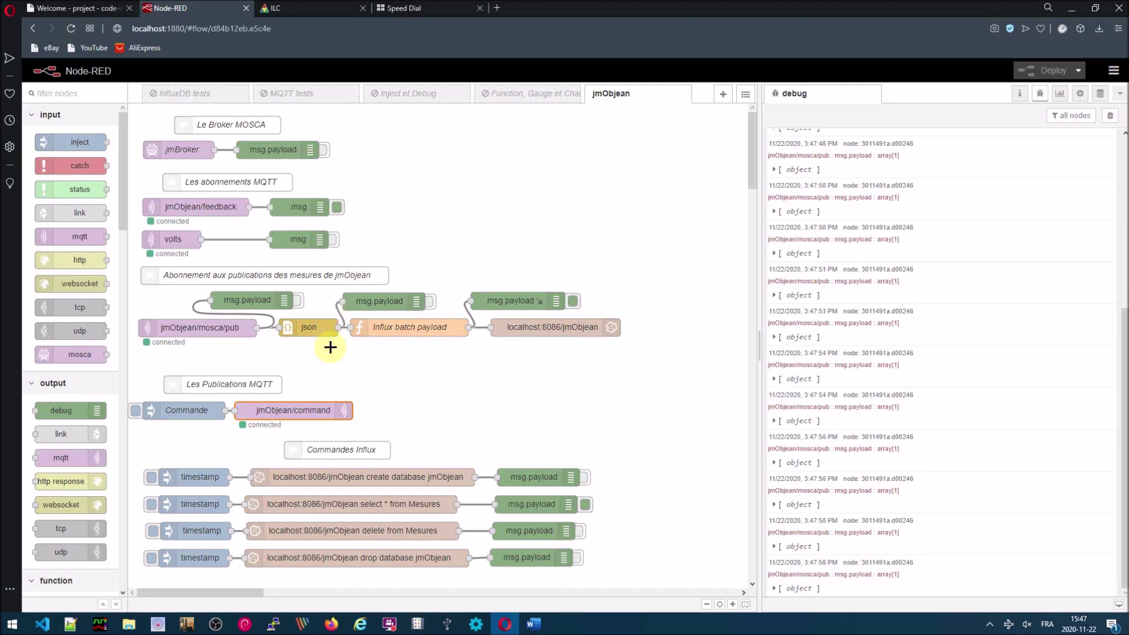
{"action": "left_click", "coordinate": [193, 410]}
{"action": "double_click", "coordinate": [192, 410]}
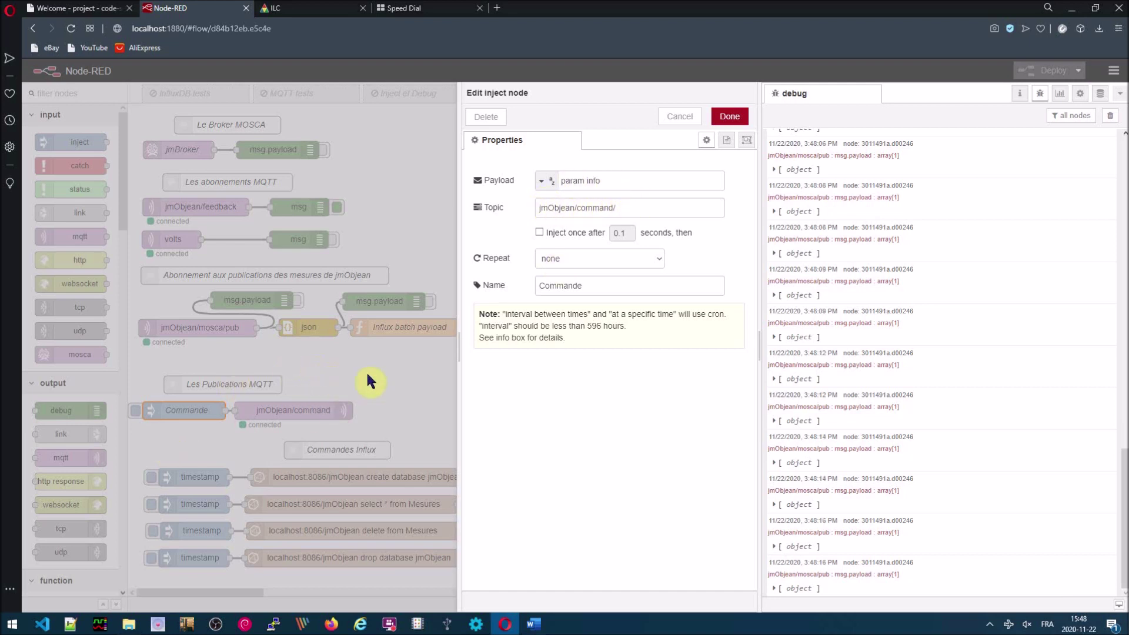
{"action": "left_click", "coordinate": [383, 364]}
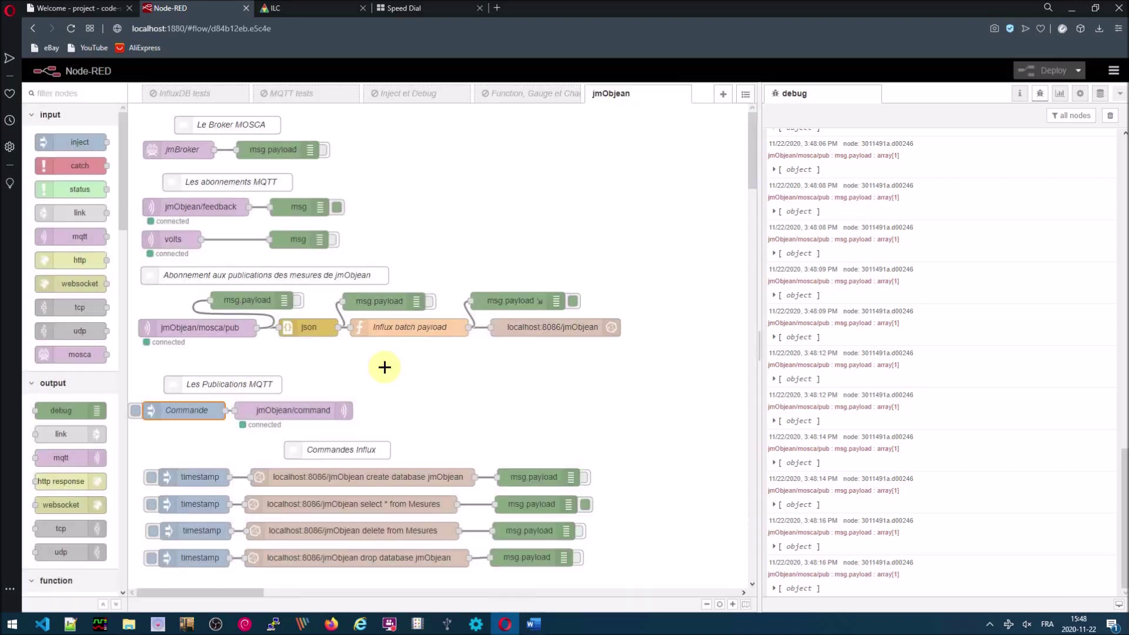
- Clear the log, send Commande, and expand the jmObjean/feedback reply's full parameter listing
{"action": "left_click", "coordinate": [1110, 116]}
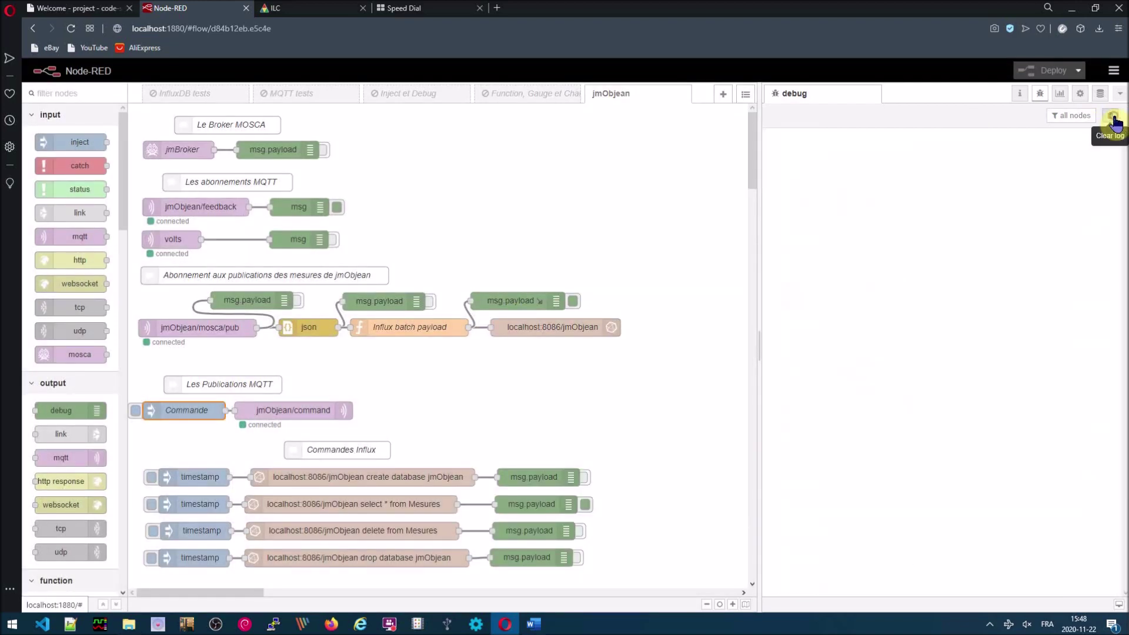
{"action": "left_click", "coordinate": [136, 411]}
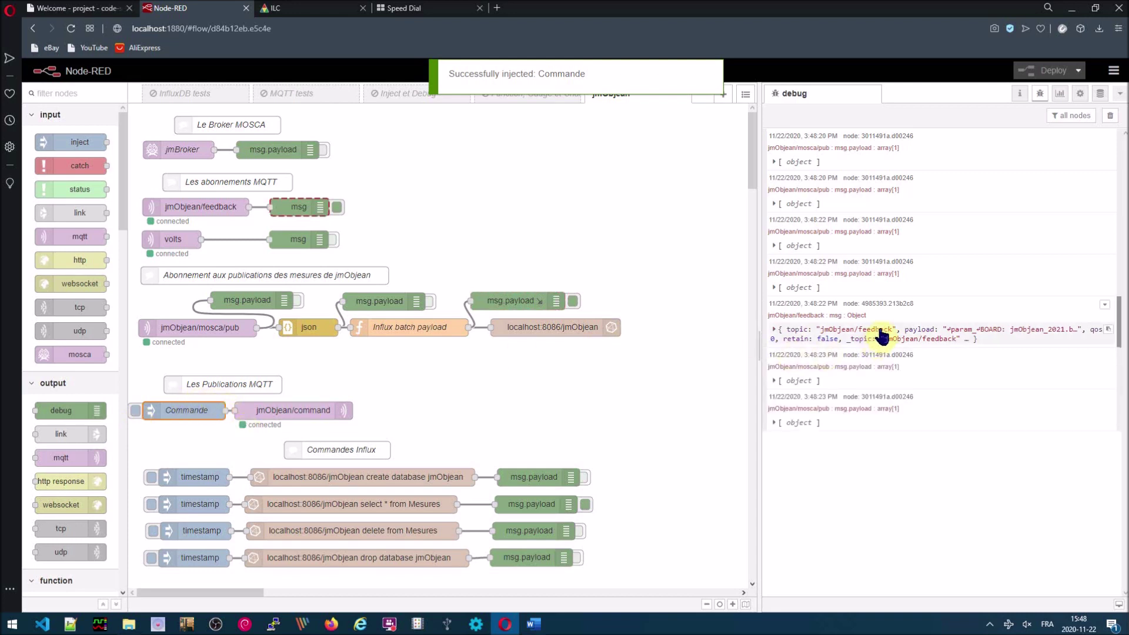
{"action": "mouse_move", "coordinate": [885, 305]}
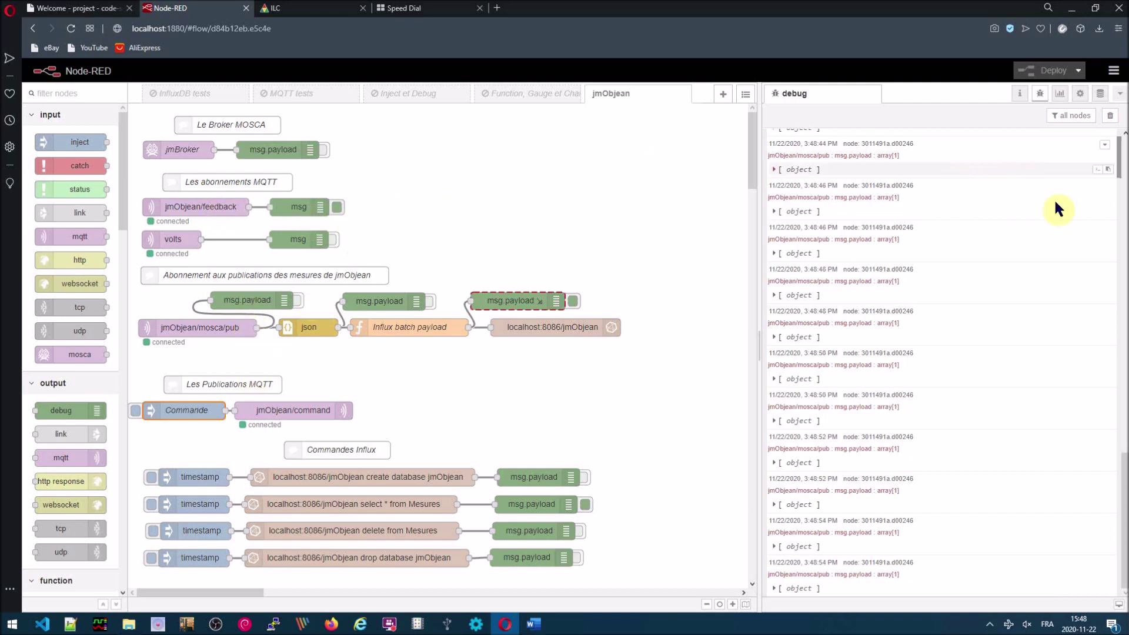
{"action": "left_click_drag", "start_coordinate": [1123, 459], "coordinate": [1120, 140]}
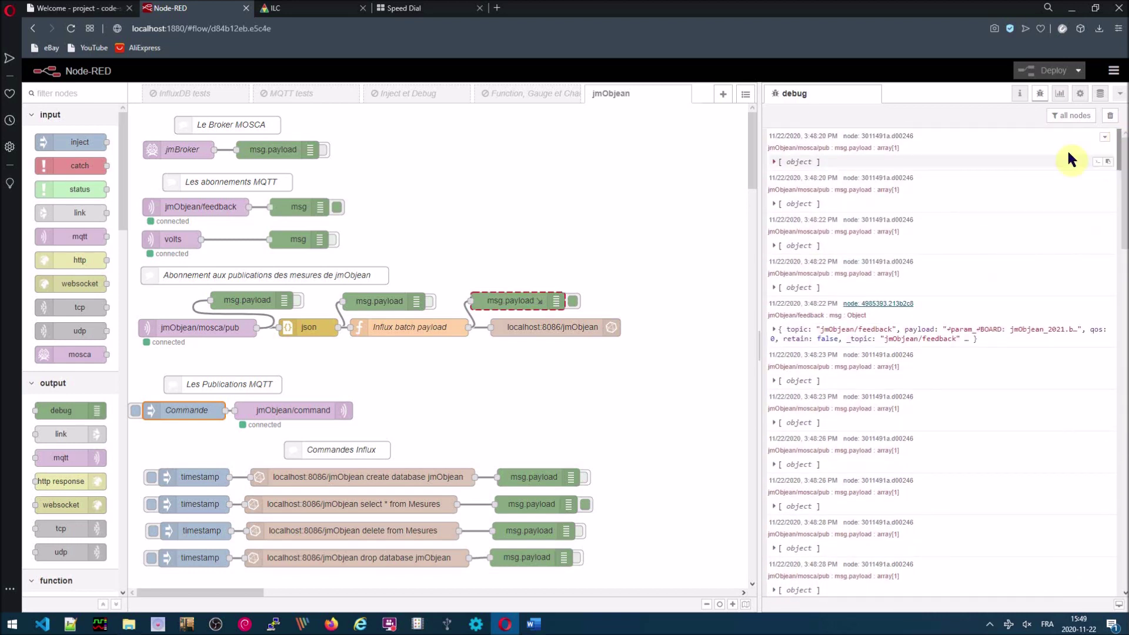
{"action": "left_click", "coordinate": [776, 330]}
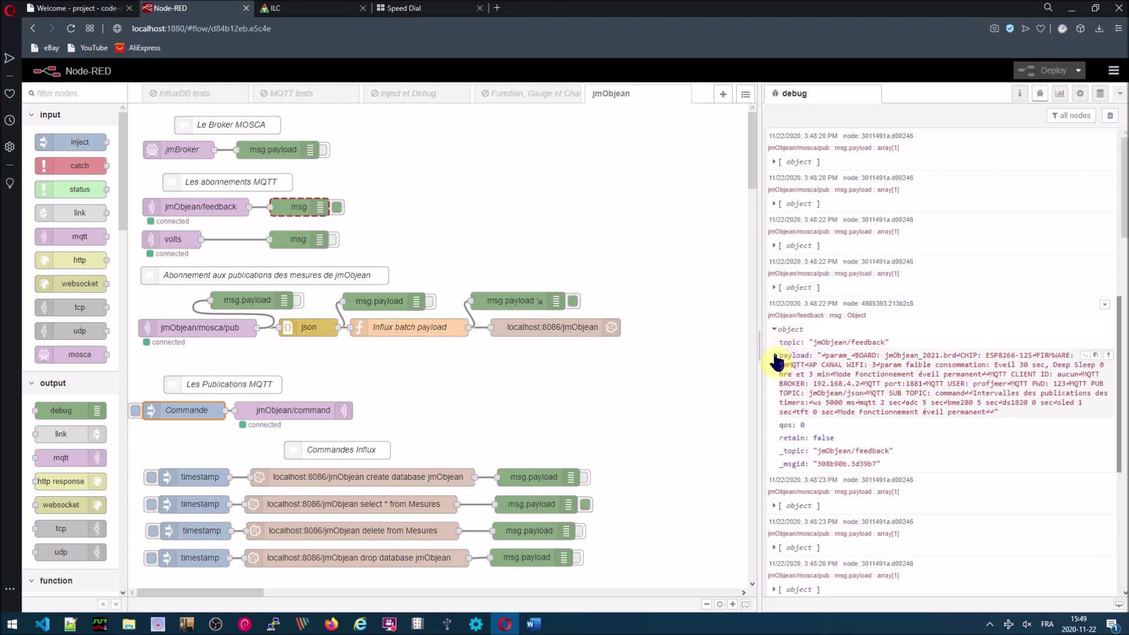
{"action": "left_click", "coordinate": [775, 356]}
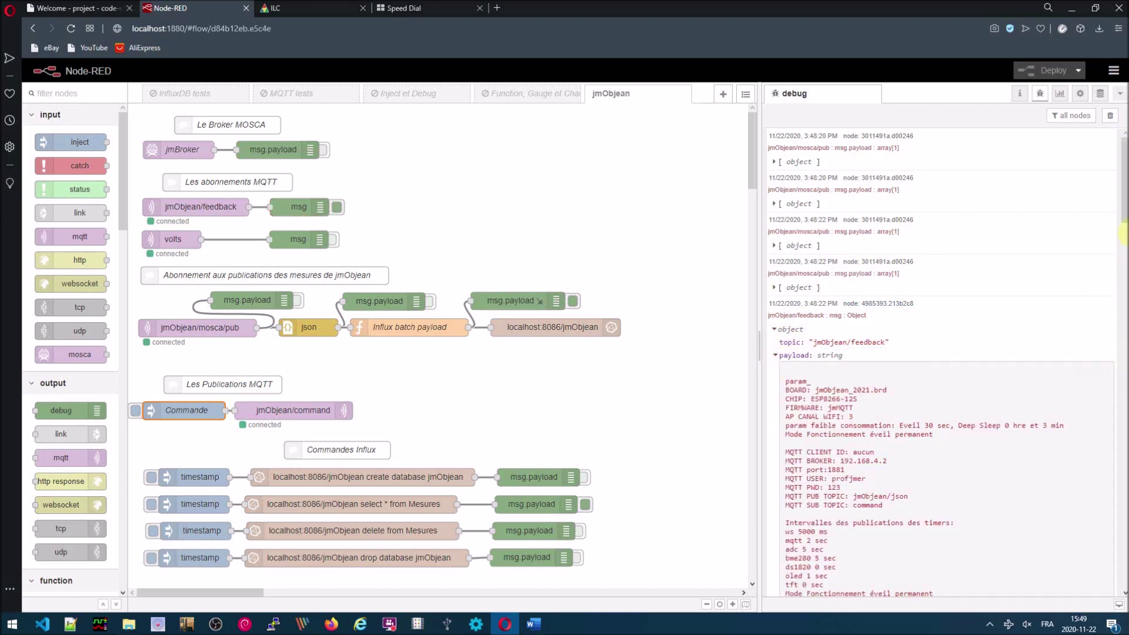
{"action": "left_click_drag", "start_coordinate": [1123, 209], "coordinate": [1124, 237]}
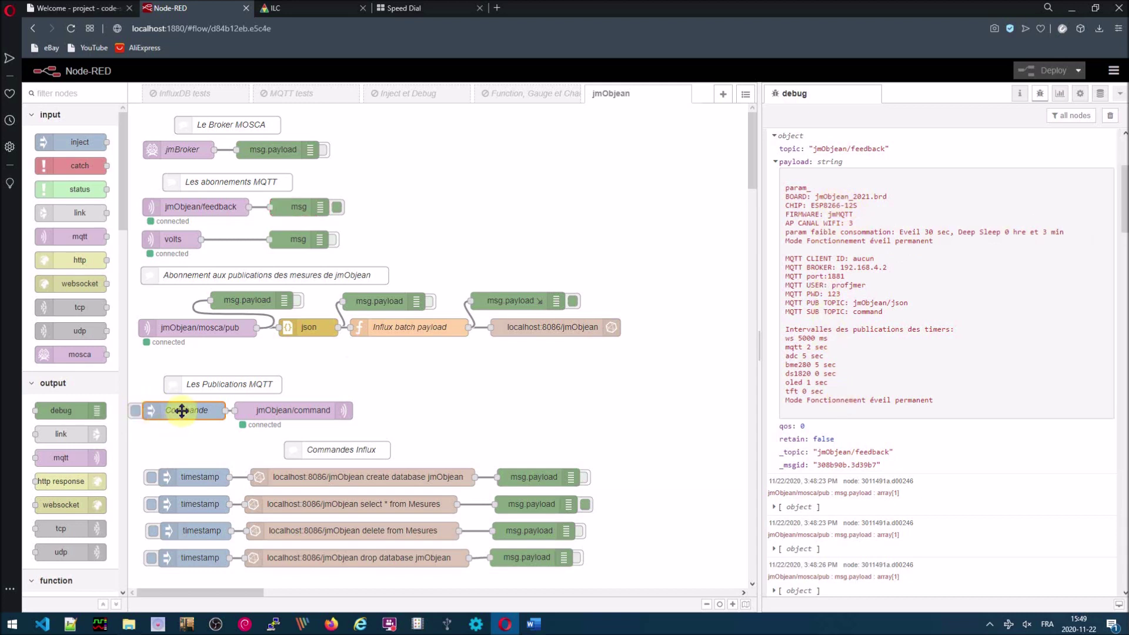
- Change the Commande inject payload to menu, deploy the flow, and clear the debug log
{"action": "double_click", "coordinate": [181, 410]}
{"action": "left_click", "coordinate": [633, 184]}
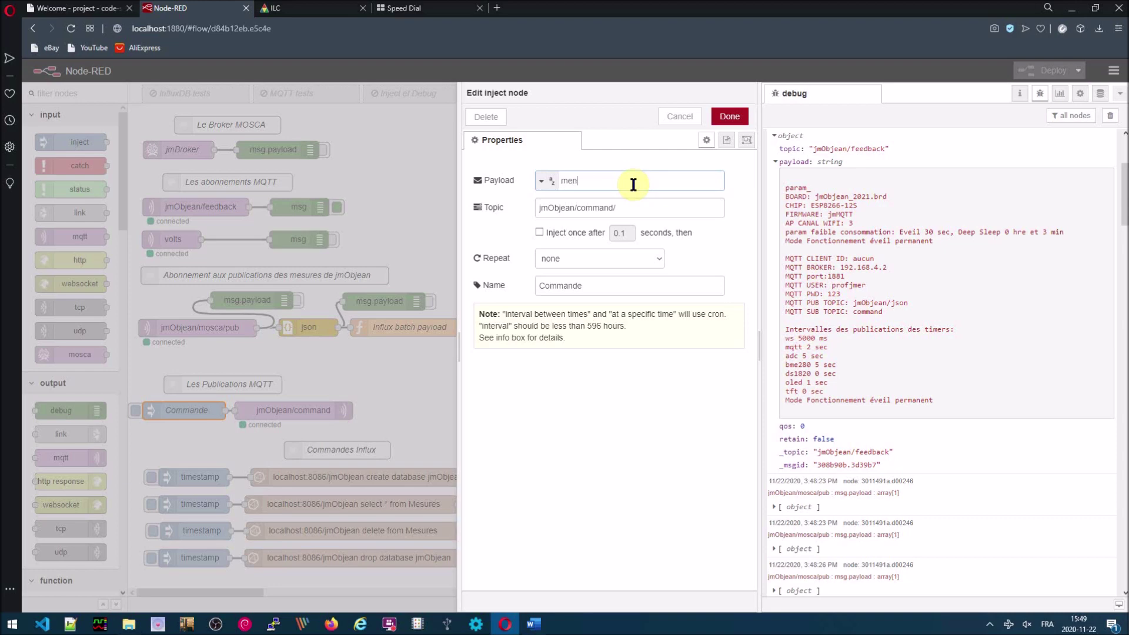
{"action": "left_click", "coordinate": [727, 120]}
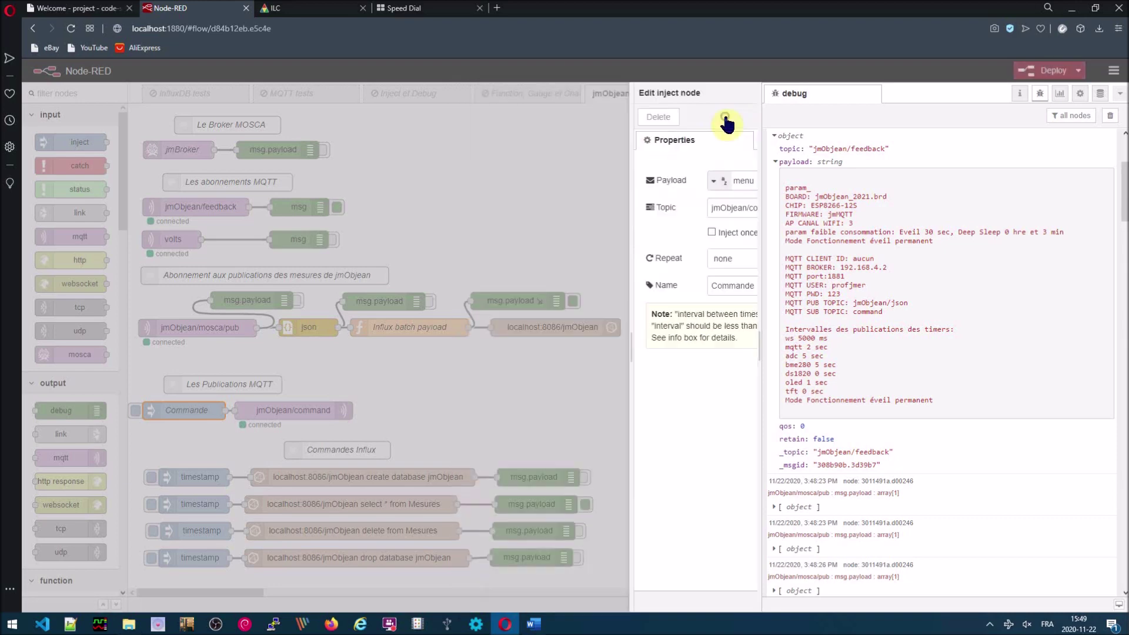
{"action": "left_click", "coordinate": [1032, 72]}
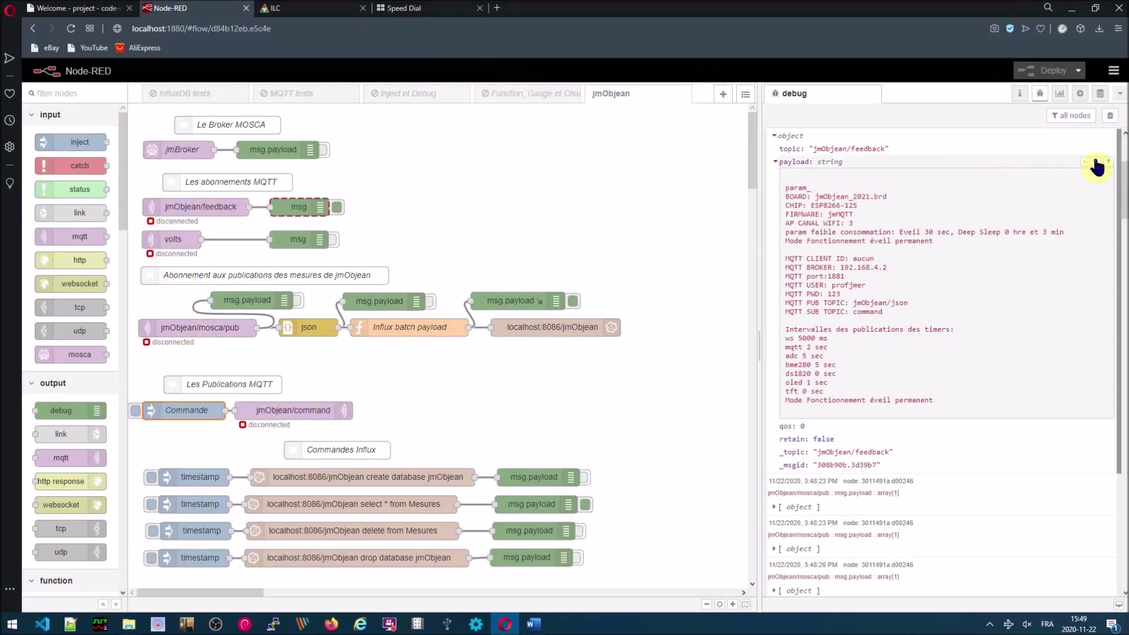
{"action": "left_click", "coordinate": [1110, 116]}
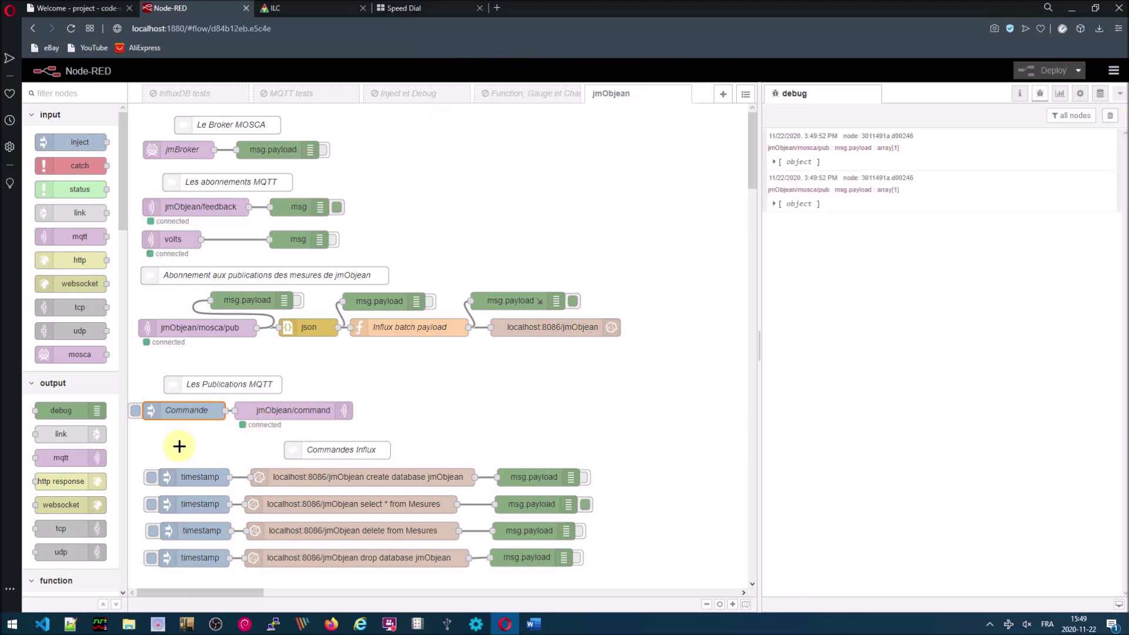
- Send Commande twice, read the expanded feedback reply's command menu, and glance at the instructions slide
{"action": "left_click", "coordinate": [136, 411]}
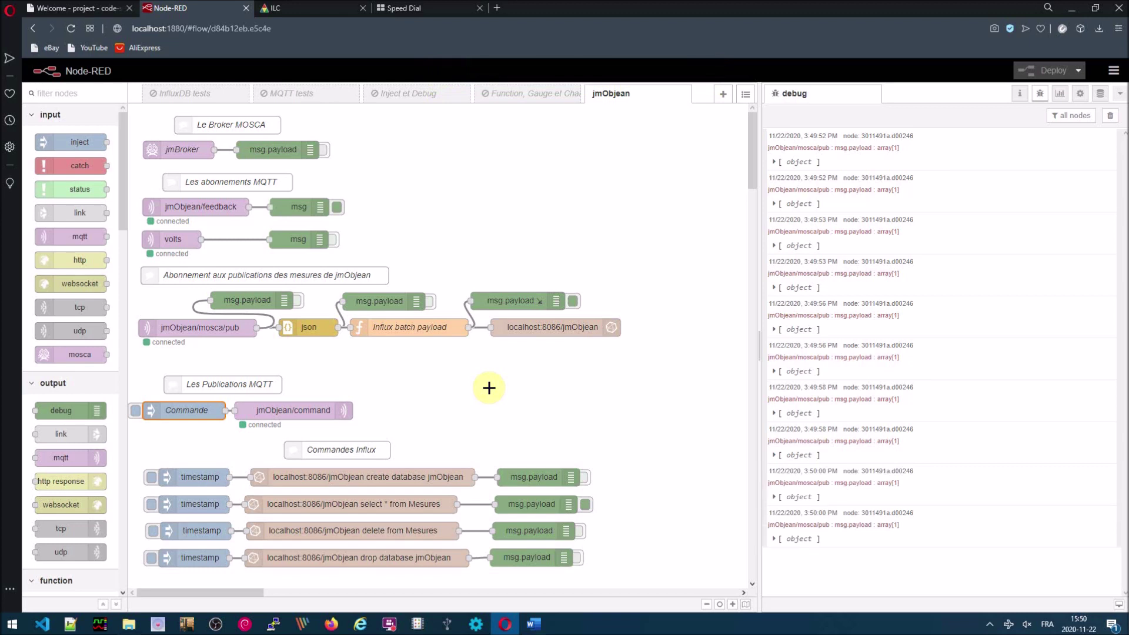
{"action": "left_click", "coordinate": [136, 412]}
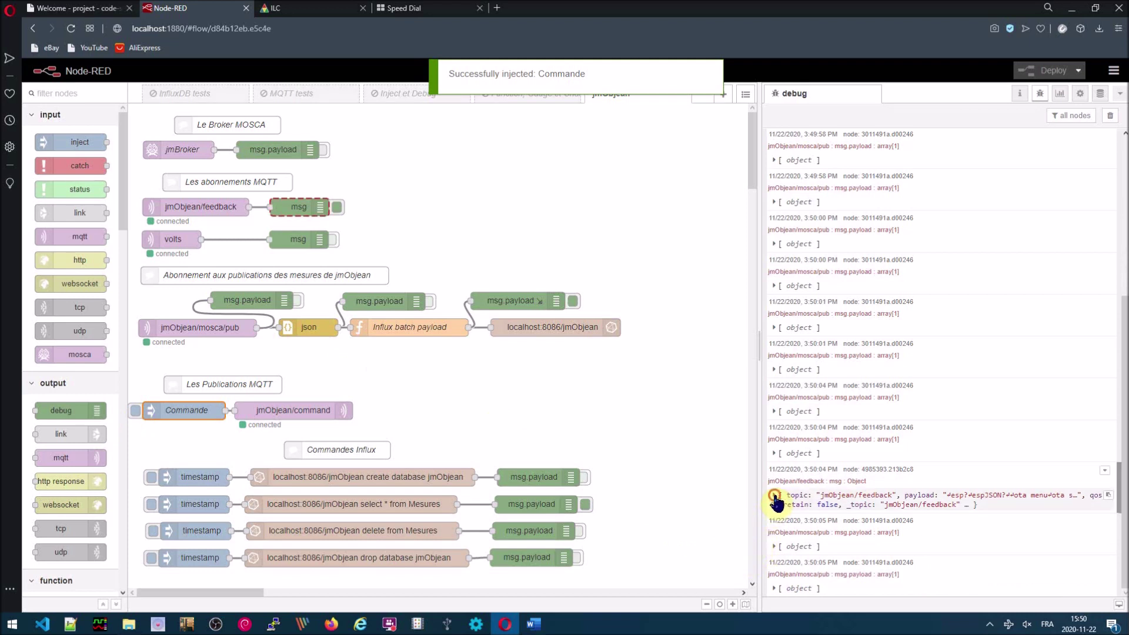
{"action": "left_click", "coordinate": [774, 495]}
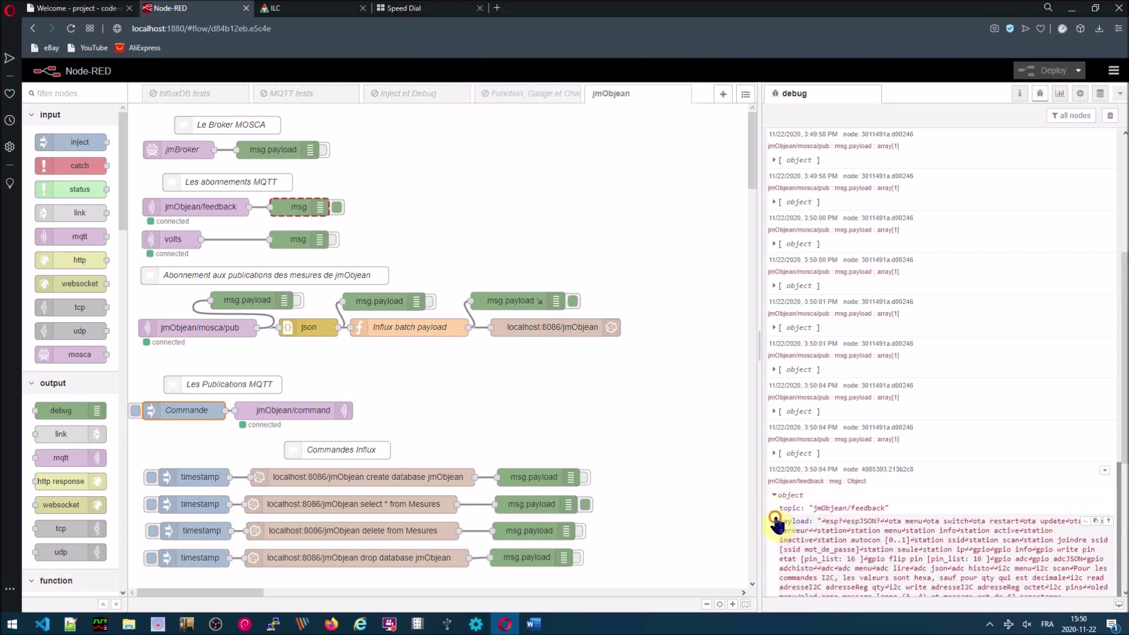
{"action": "left_click", "coordinate": [775, 522]}
{"action": "left_click_drag", "start_coordinate": [1123, 322], "coordinate": [1123, 509]}
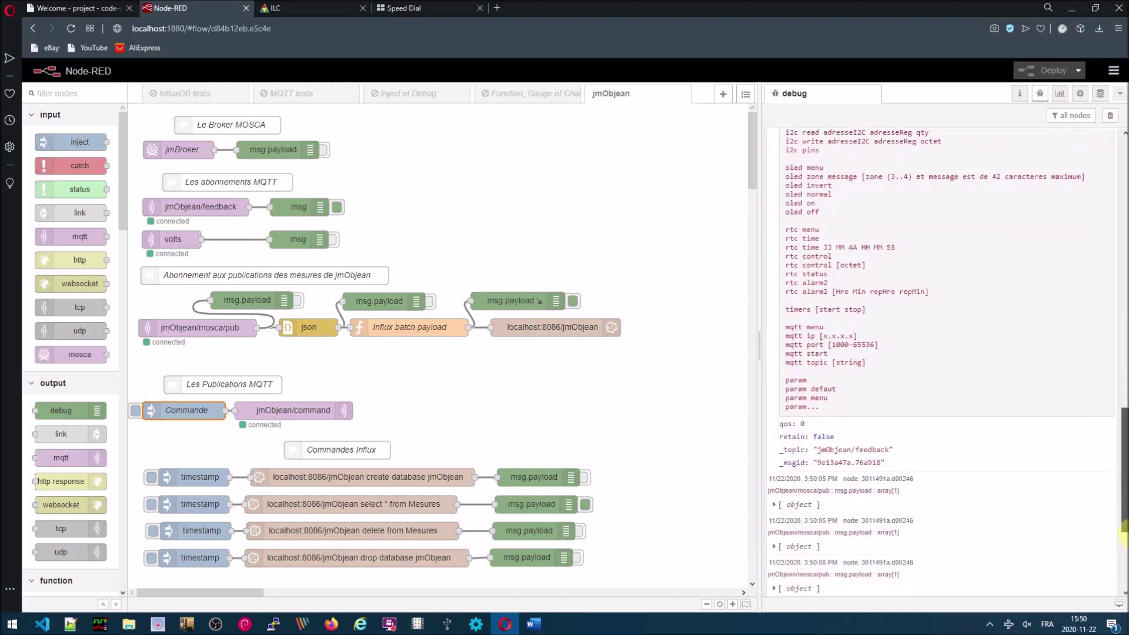
{"action": "scroll", "coordinate": [1124, 491], "scroll_direction": "up", "scroll_amount": 2}
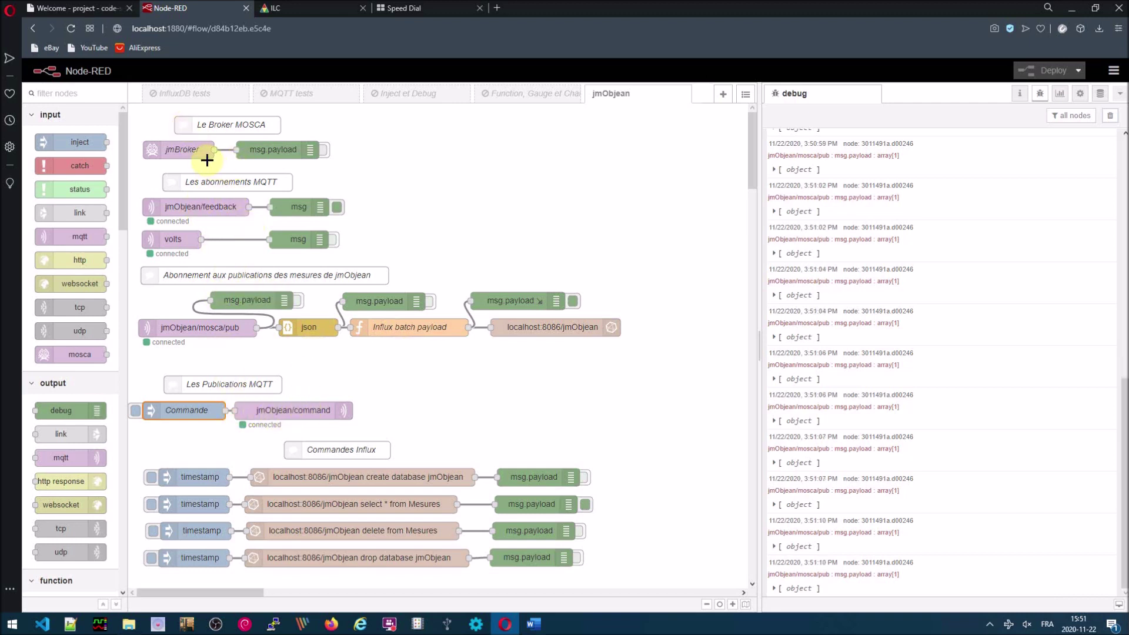
{"action": "key", "text": "alt+Tab"}
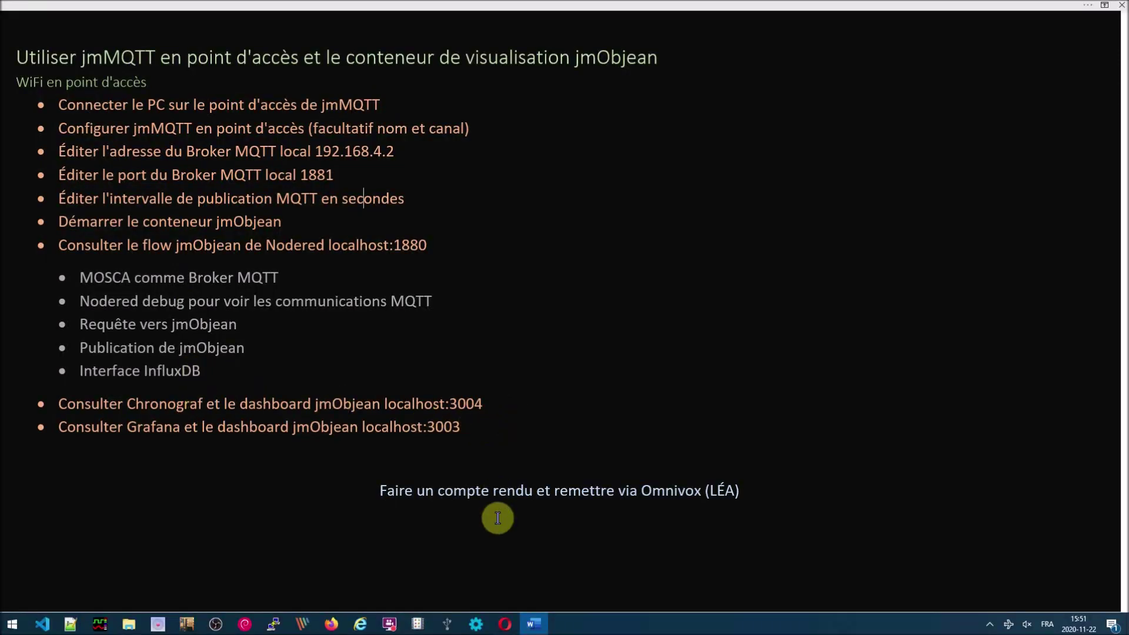
{"action": "left_click", "coordinate": [503, 625]}
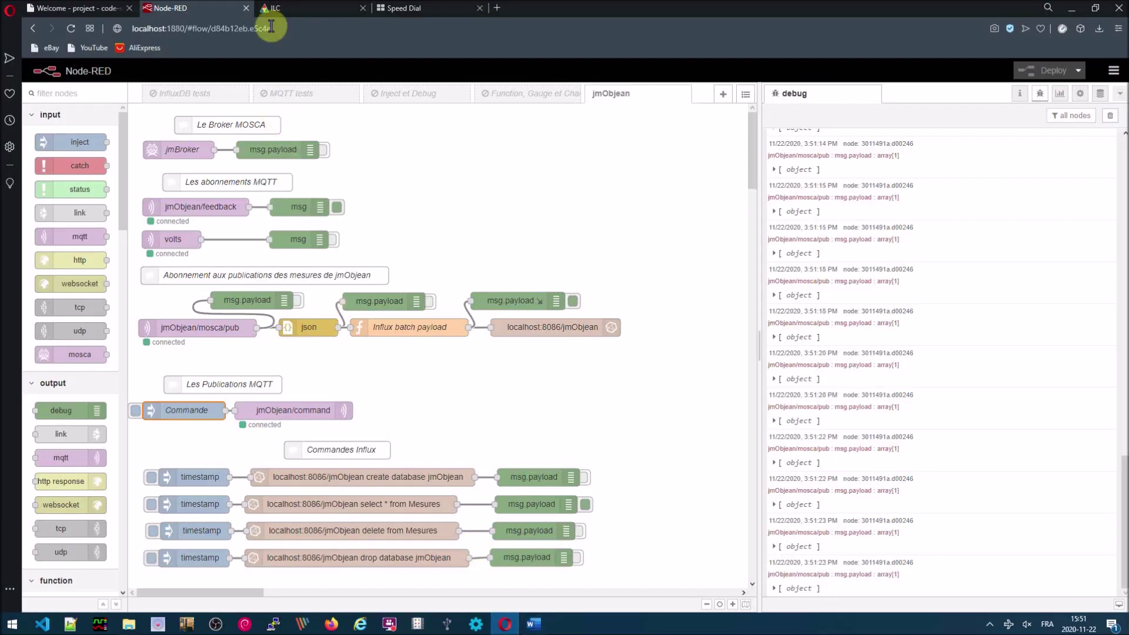
- Load Chronograf at localhost:3004 in a new tab and display the jmObjean dashboard
{"action": "left_click", "coordinate": [395, 9]}
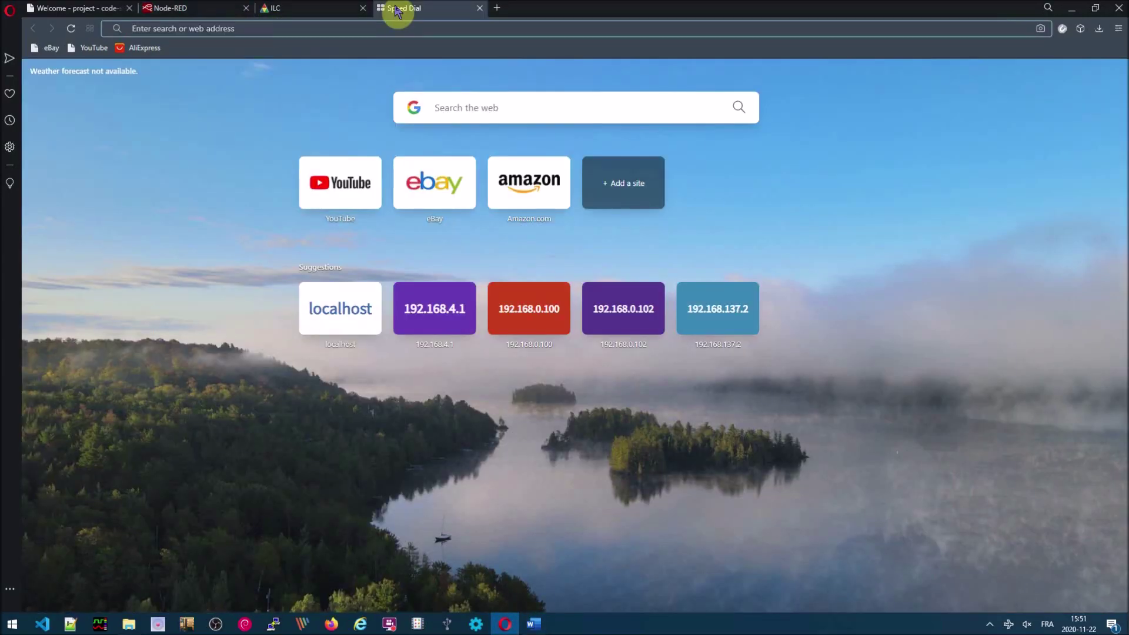
{"action": "type", "text": "localhost:8443"}
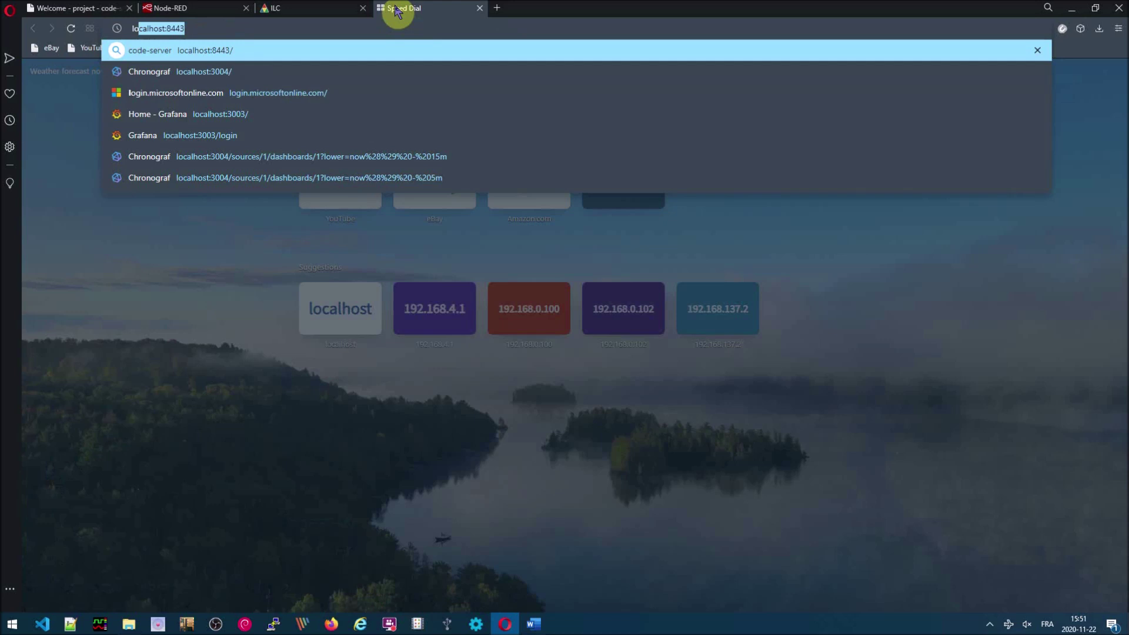
{"action": "left_click", "coordinate": [162, 63]}
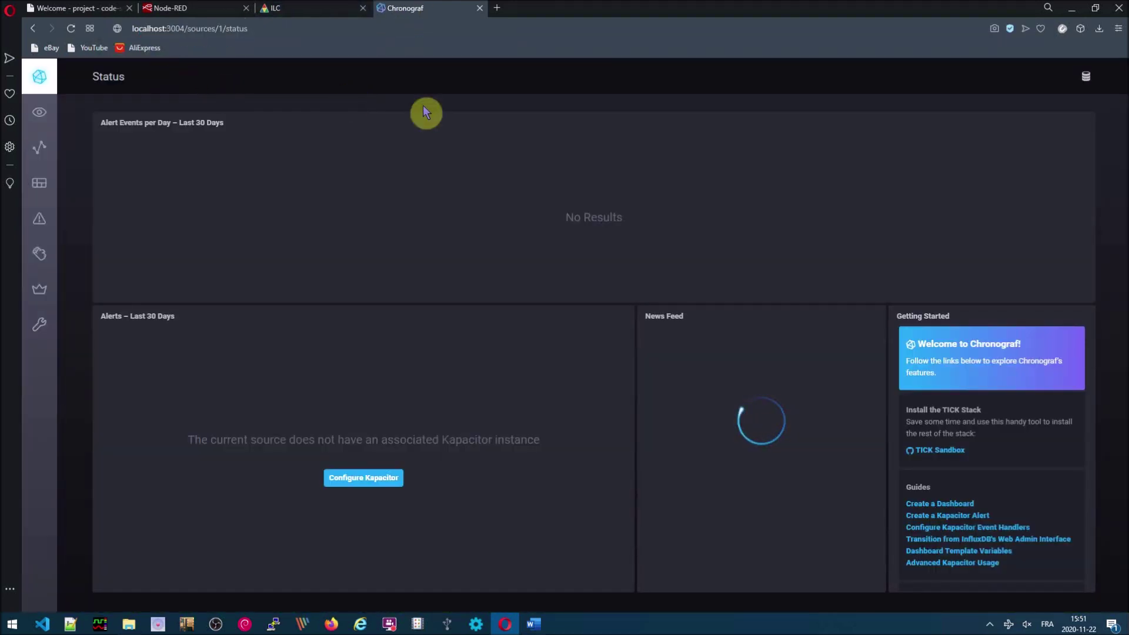
{"action": "left_click", "coordinate": [43, 197]}
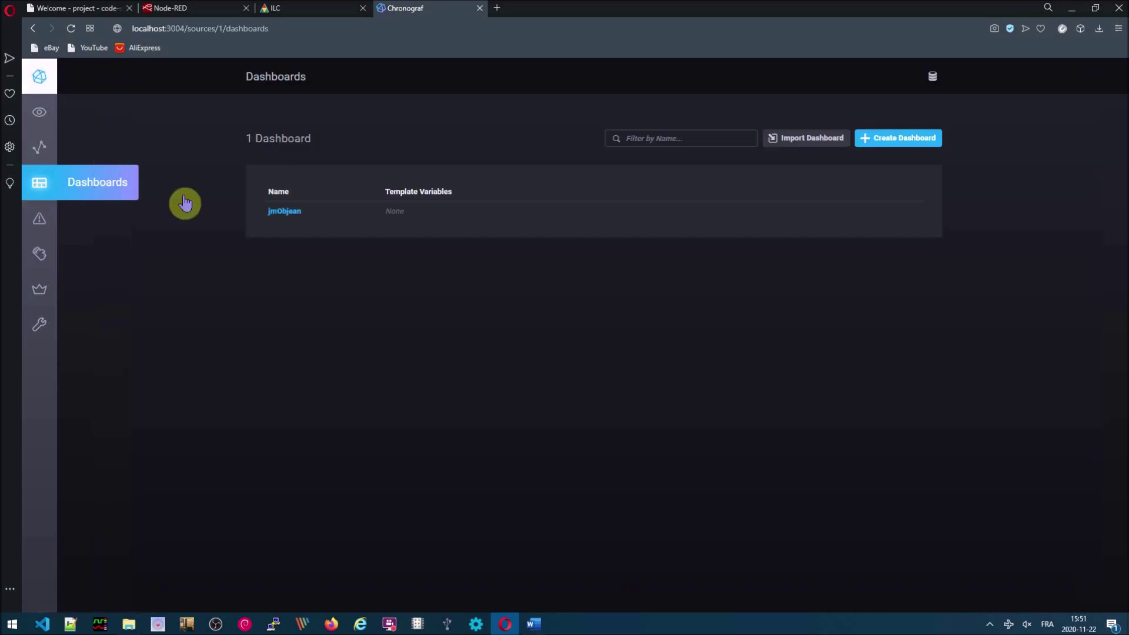
{"action": "left_click", "coordinate": [285, 212]}
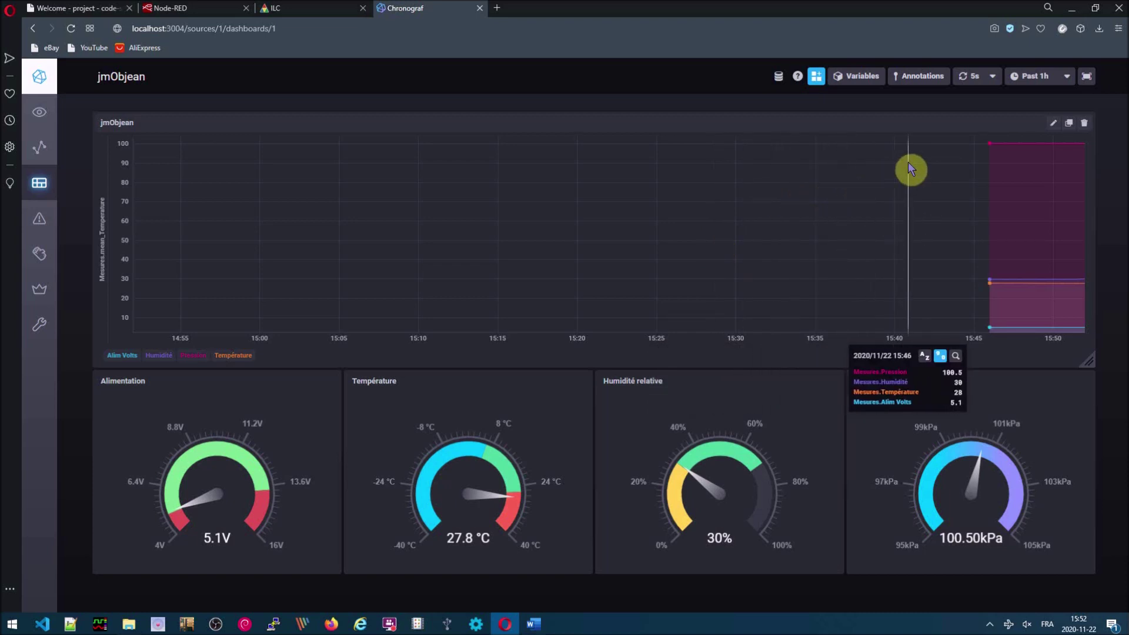
- Set the jmObjean dashboard to Past 5m with a 10s refresh, then begin editing the address port
{"action": "left_click", "coordinate": [1067, 77]}
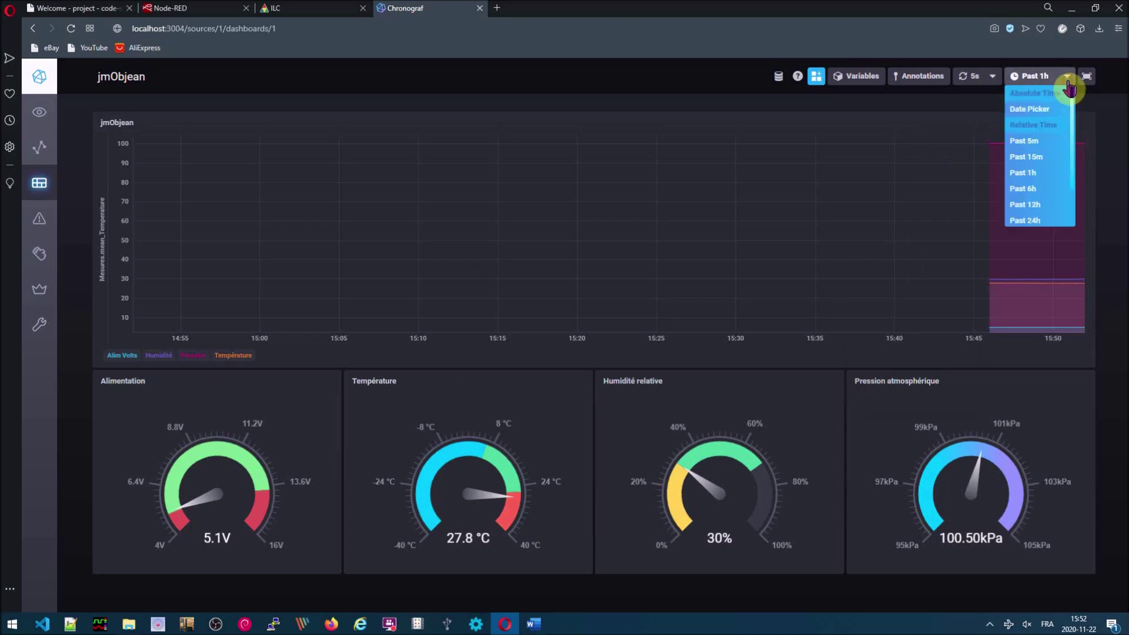
{"action": "left_click", "coordinate": [1041, 142]}
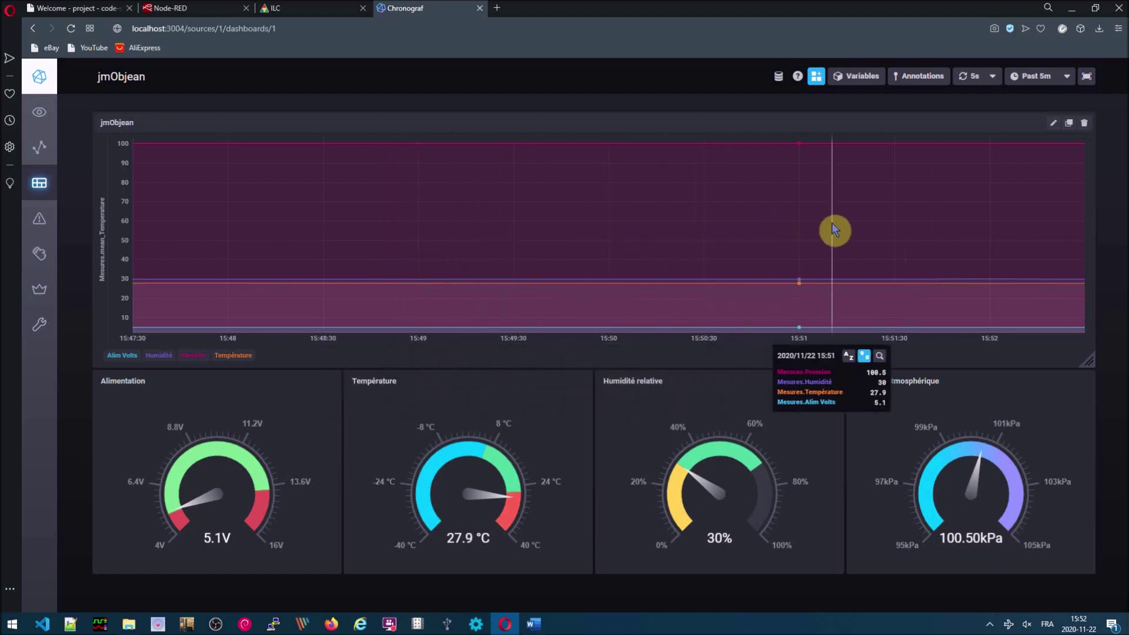
{"action": "left_click", "coordinate": [994, 77]}
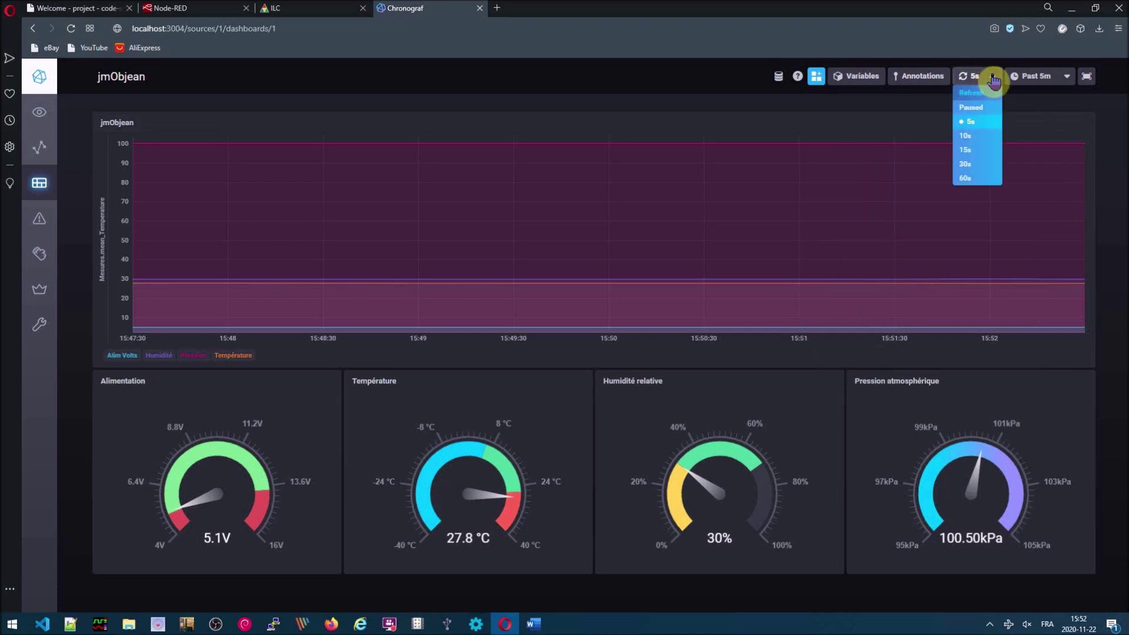
{"action": "left_click", "coordinate": [964, 136]}
{"action": "mouse_move", "coordinate": [572, 235]}
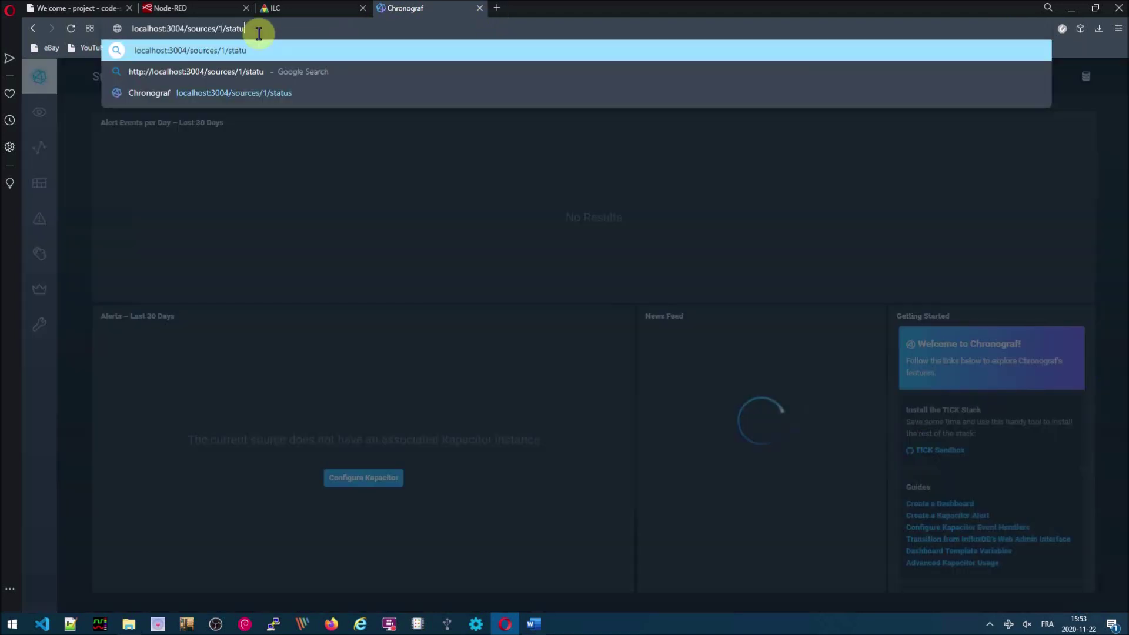
{"action": "key", "text": "BackSpace"}
{"action": "key", "text": "BackSpace"}
{"action": "key", "text": "BackSpace"}
{"action": "key", "text": "BackSpace"}
{"action": "key", "text": "BackSpace"}
{"action": "key", "text": "BackSpace"}
{"action": "key", "text": "BackSpace"}
{"action": "key", "text": "BackSpace"}
{"action": "key", "text": "BackSpace"}
{"action": "key", "text": "BackSpace"}
{"action": "key", "text": "BackSpace"}
{"action": "key", "text": "BackSpace"}
{"action": "key", "text": "BackSpace"}
{"action": "key", "text": "BackSpace"}
{"action": "key", "text": "BackSpace"}
{"action": "key", "text": "BackSpace"}
{"action": "key", "text": "BackSpace"}
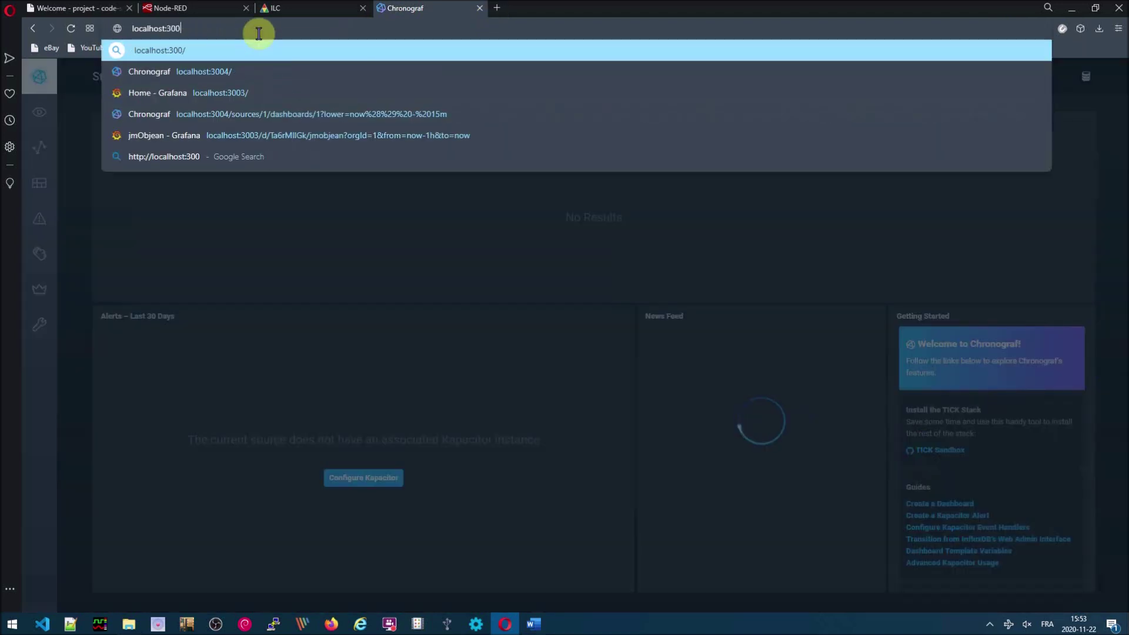
- Load Grafana at localhost:3003 and log in with the username and password
{"action": "type", "text": "3"}
{"action": "key", "text": "Return"}
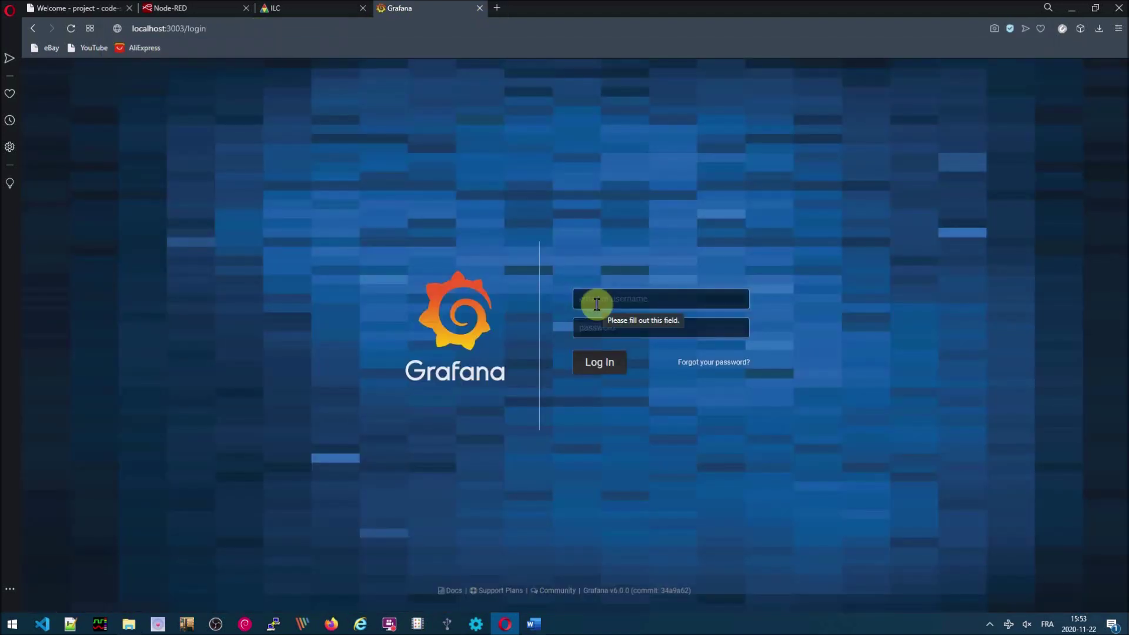
{"action": "type", "text": "root"}
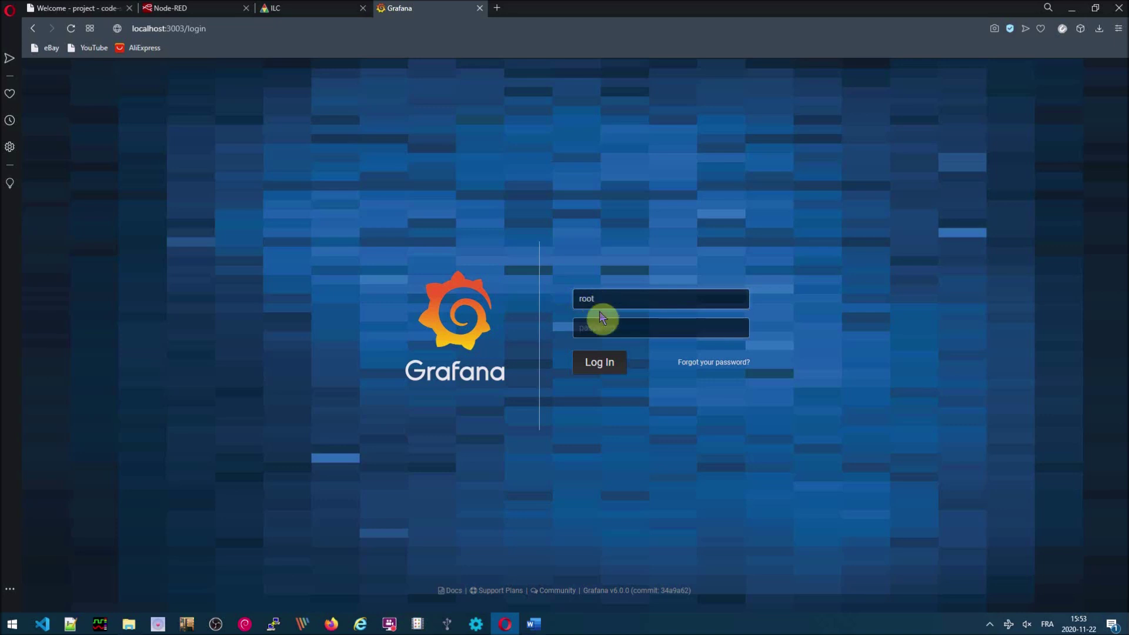
{"action": "left_click", "coordinate": [600, 328]}
{"action": "type", "text": "root"}
{"action": "key", "text": "Return"}
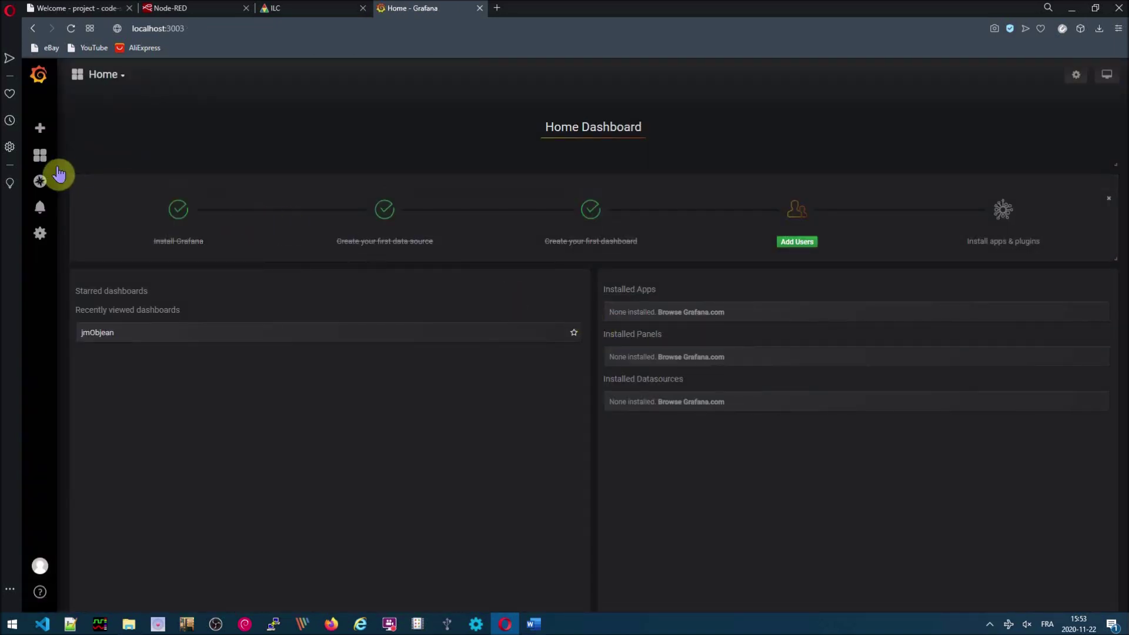
- Open the jmObjean dashboard from Dashboards > Manage to see the gauges
{"action": "mouse_move", "coordinate": [44, 166]}
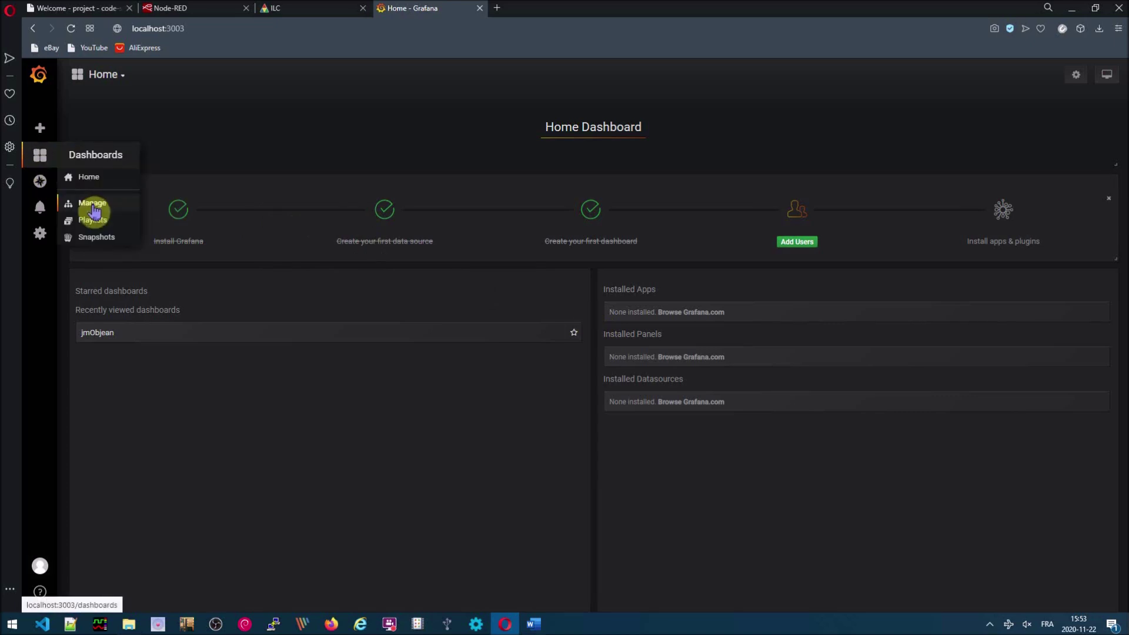
{"action": "left_click", "coordinate": [92, 205]}
{"action": "left_click", "coordinate": [383, 272]}
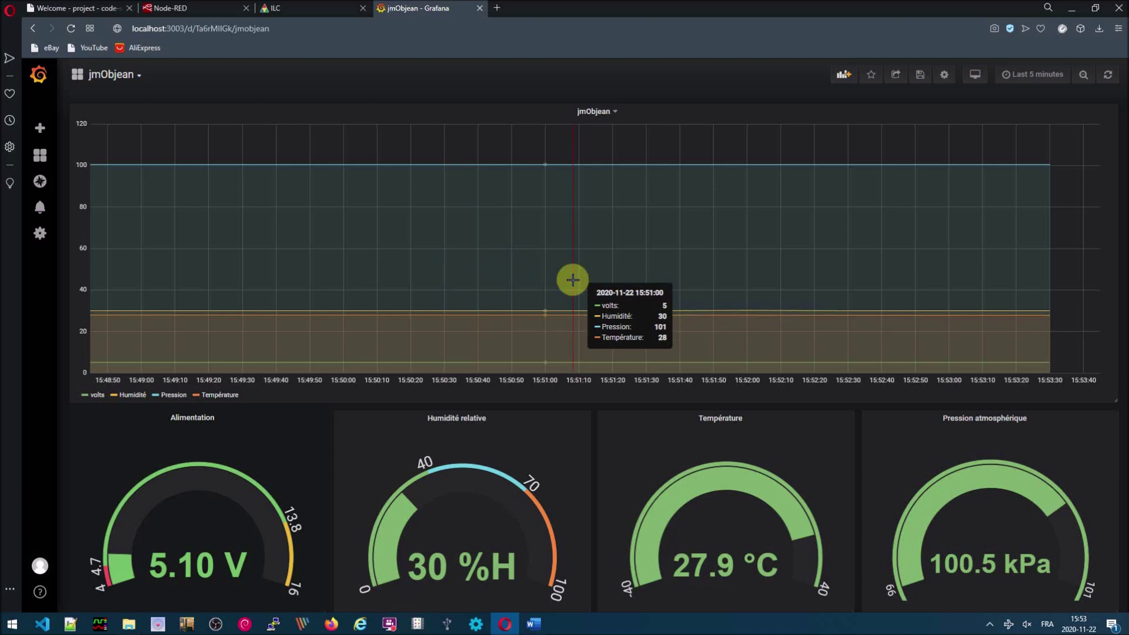
- Refresh the jmObjean dashboard twice and set its time range to Last 15 minutes
{"action": "left_click", "coordinate": [1106, 82]}
{"action": "left_click", "coordinate": [1107, 83]}
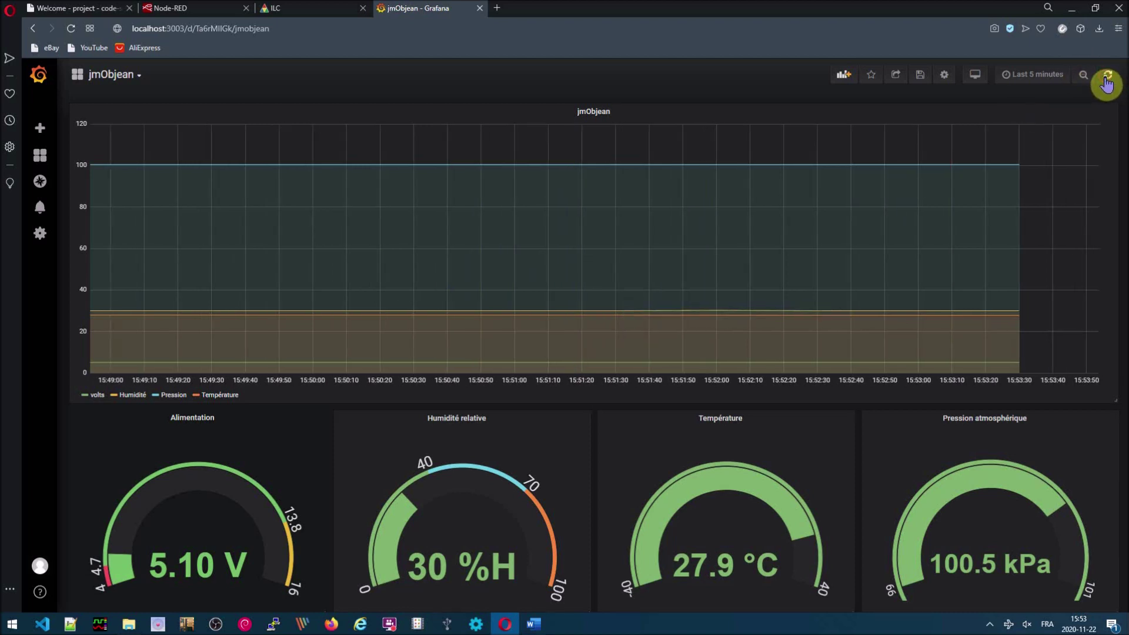
{"action": "mouse_move", "coordinate": [980, 203]}
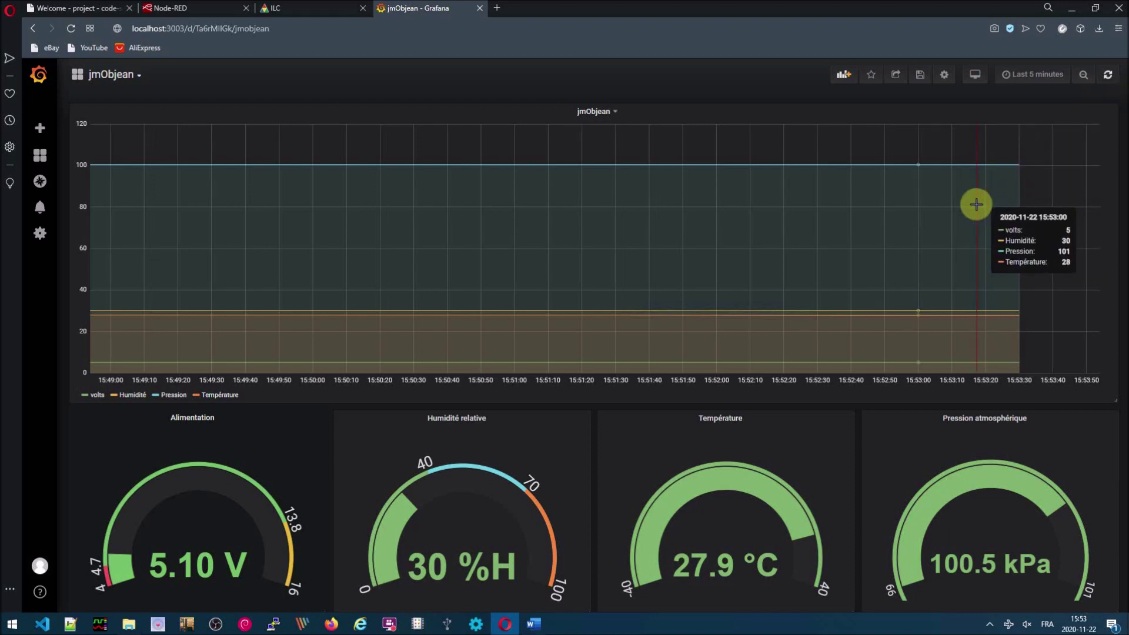
{"action": "left_click", "coordinate": [1022, 77]}
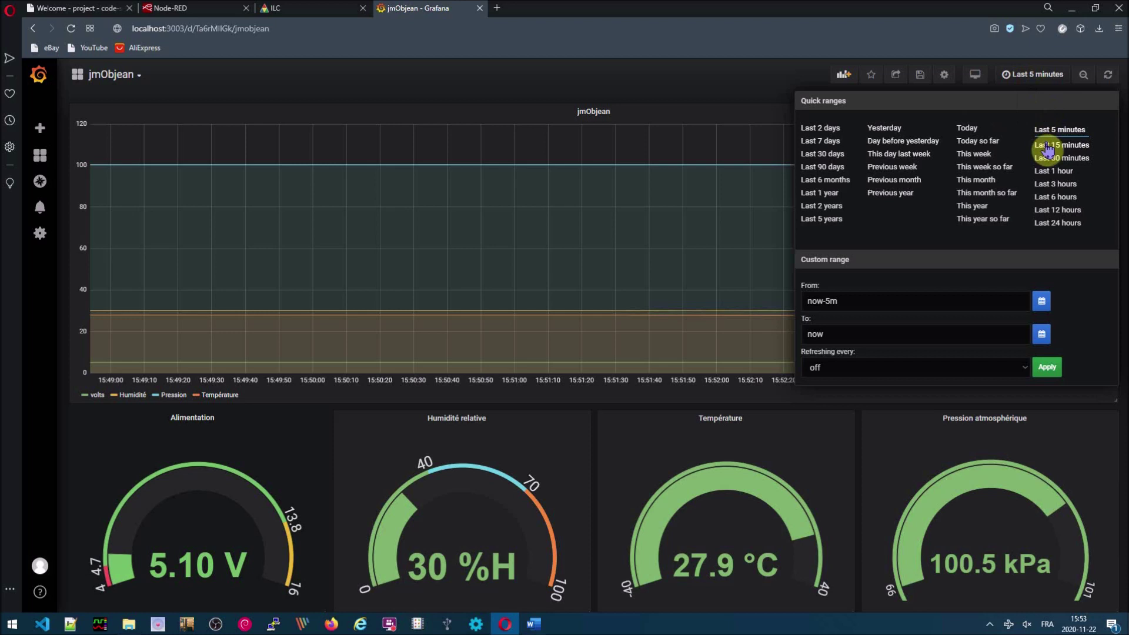
{"action": "left_click", "coordinate": [1046, 146]}
{"action": "mouse_move", "coordinate": [695, 225]}
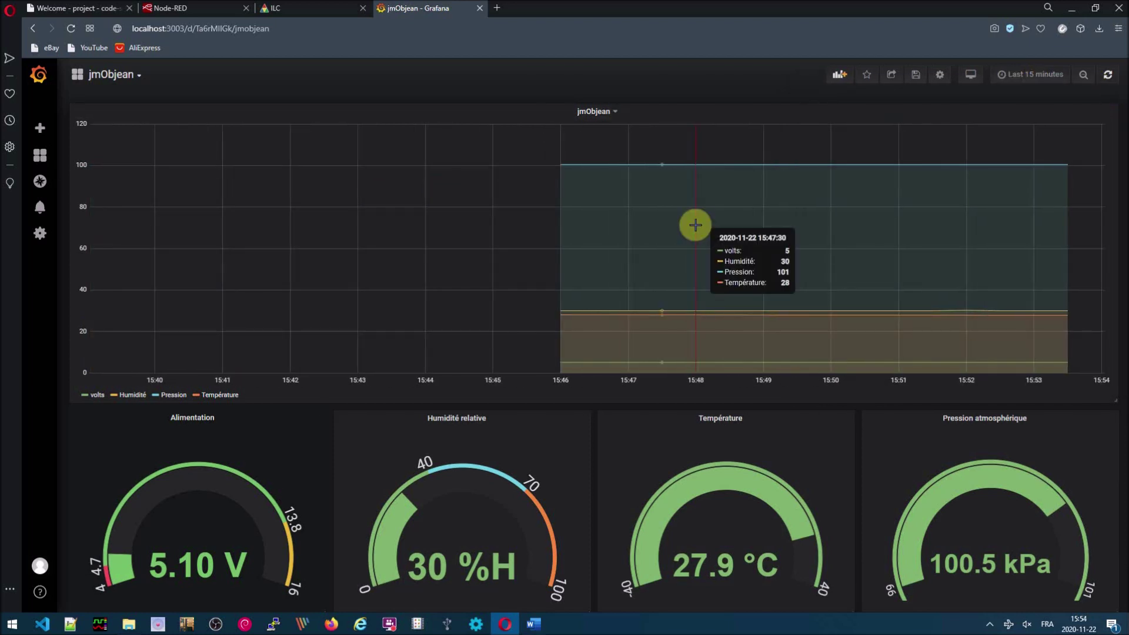